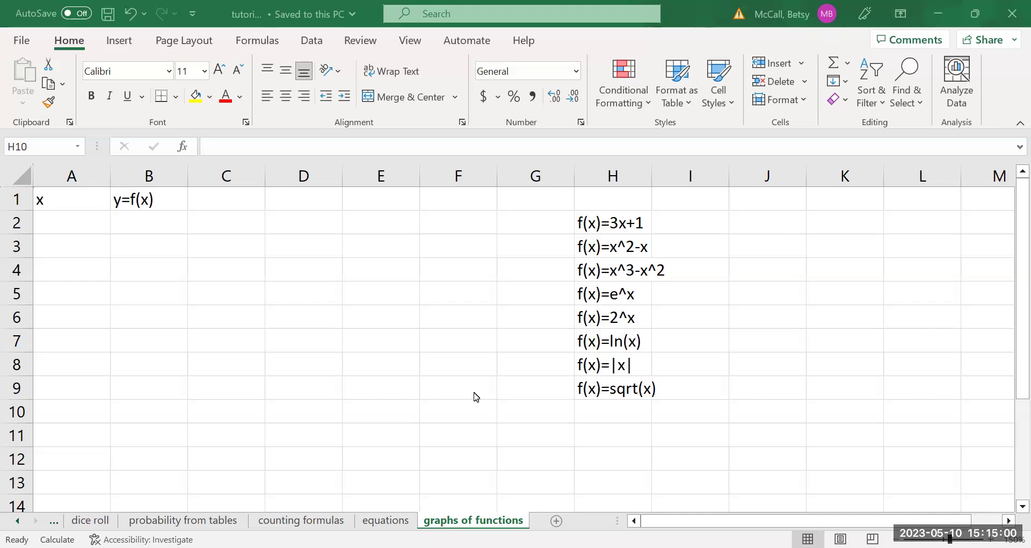
- Enter the starting x value -3 in cell A2
click(69, 220)
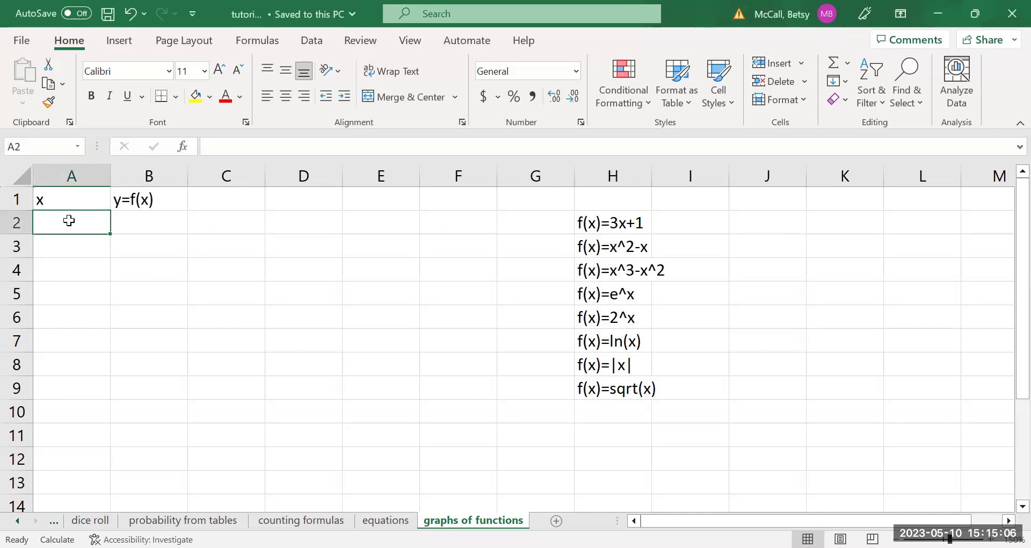
text(-3)
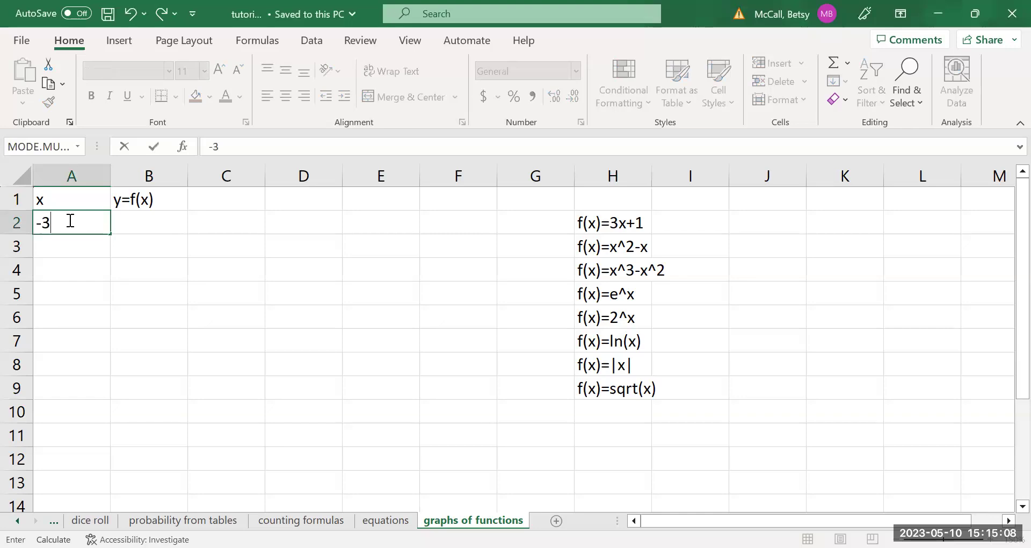
key(Return)
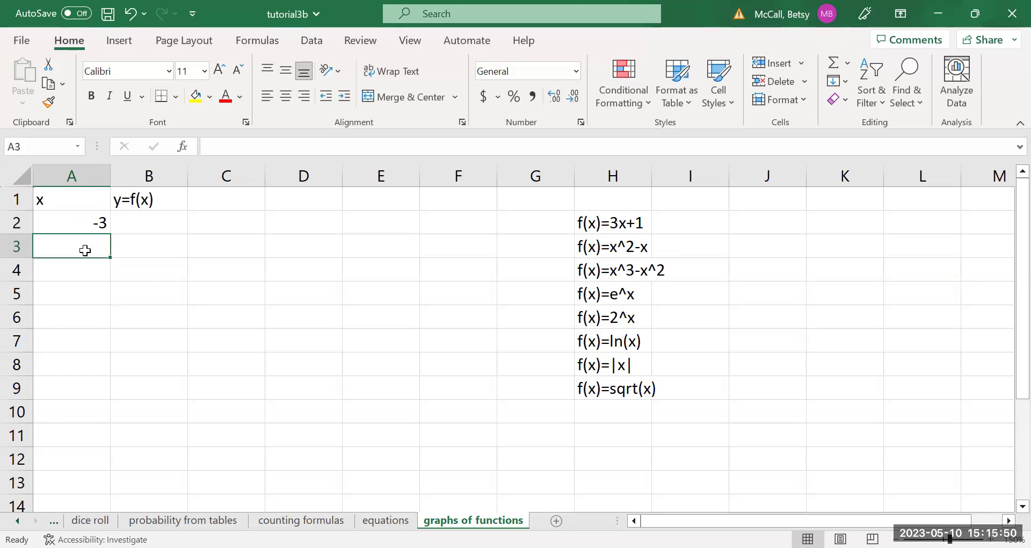
- Enter =A2+0.1 in A3 so it shows -2.9
text(=)
click(89, 223)
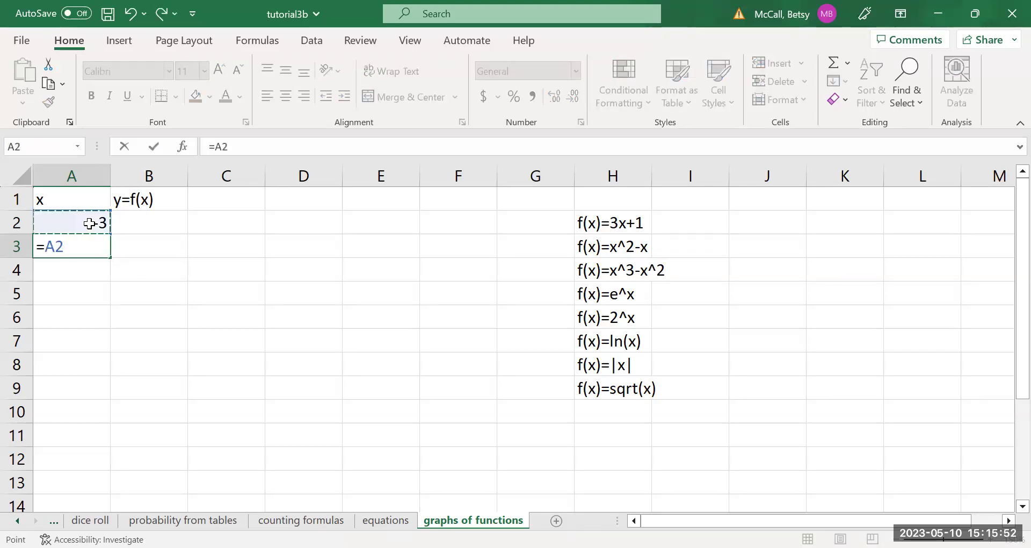
text(+)
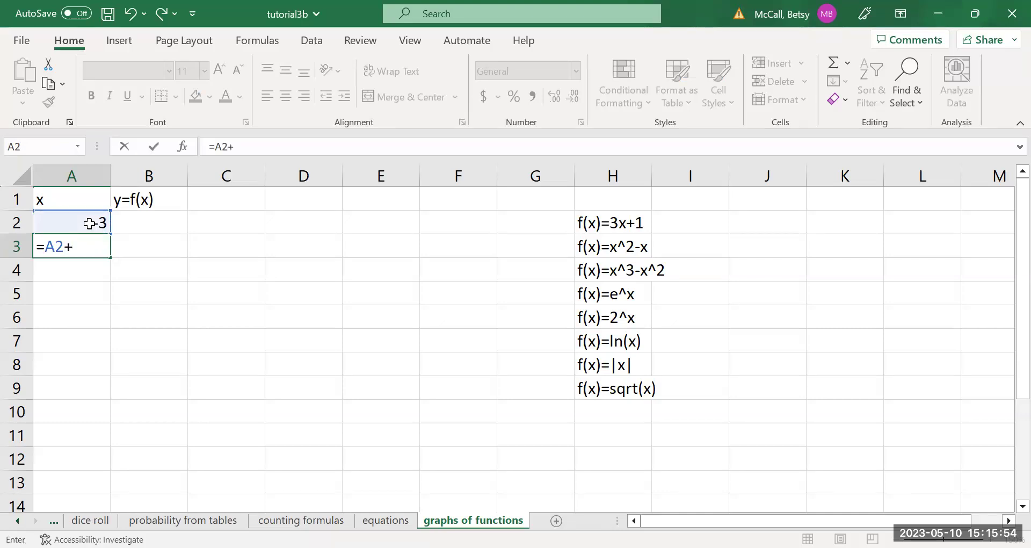
text(0.1)
key(Return)
- Fill the A3 formula down to A62, giving x values up to 3 in 0.1 steps
click(90, 247)
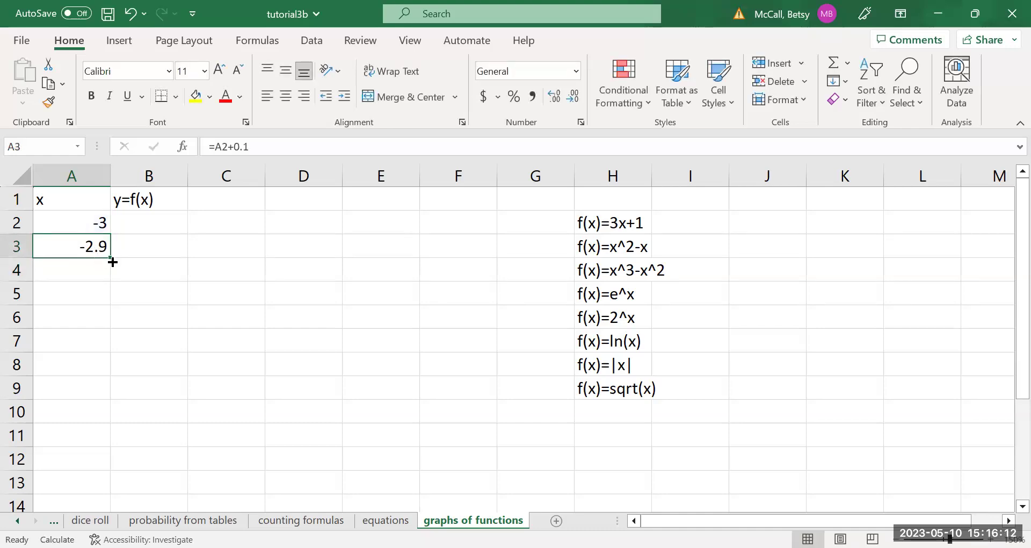
drag(109, 258, 106, 505)
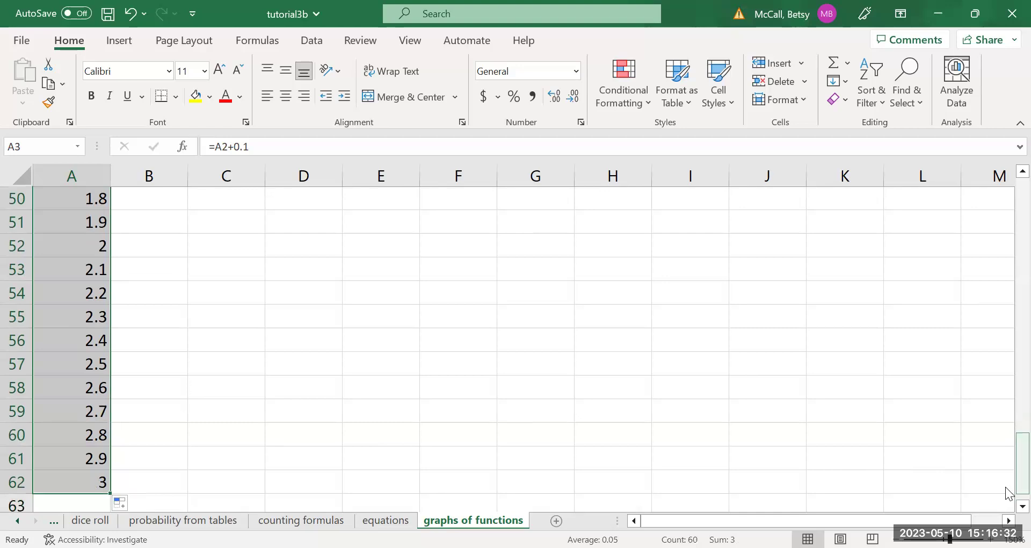
drag(1020, 479, 1005, 215)
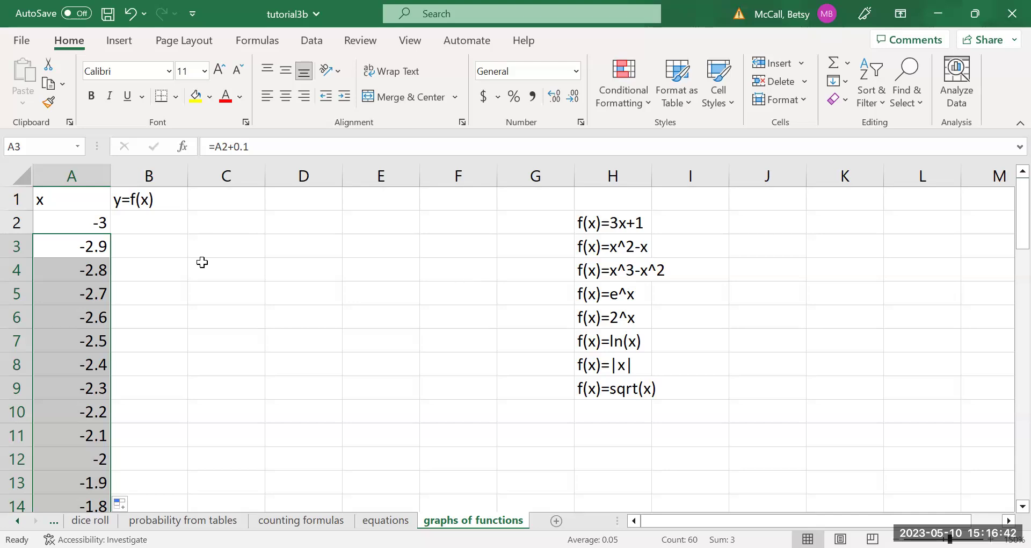
click(153, 222)
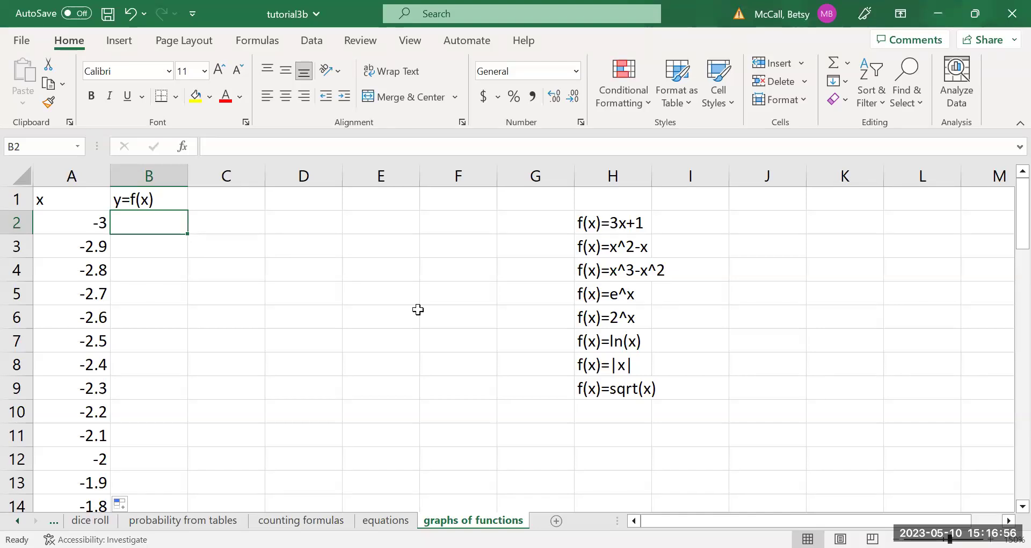
- Enter =3*A2+1 in B2 and fill it down to B62
text(=)
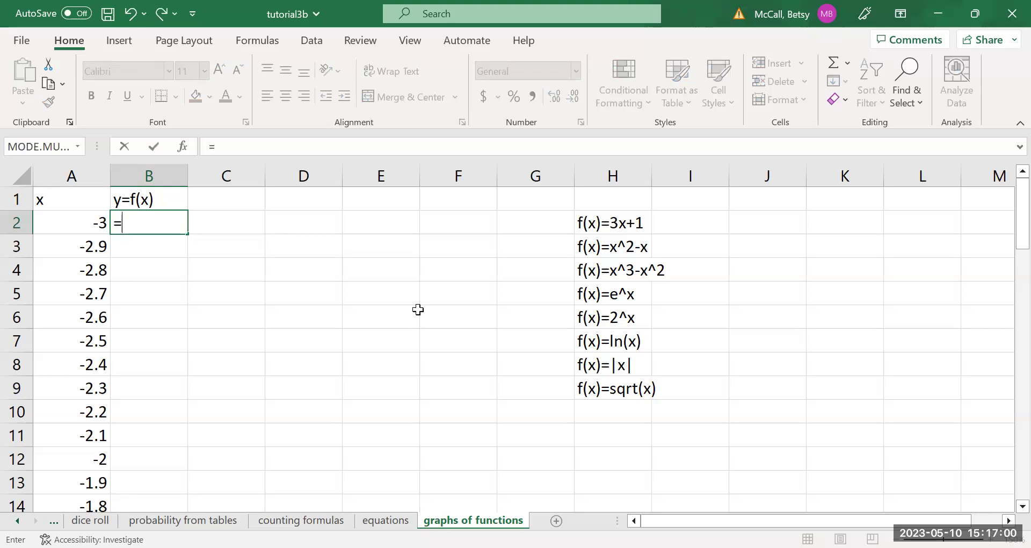
text(3*)
click(92, 225)
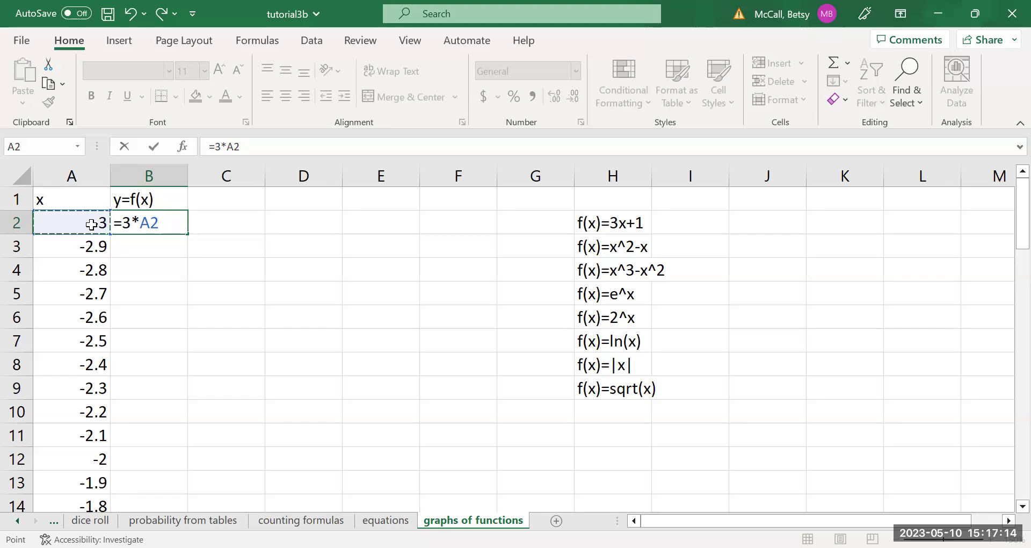
text(+1)
key(Return)
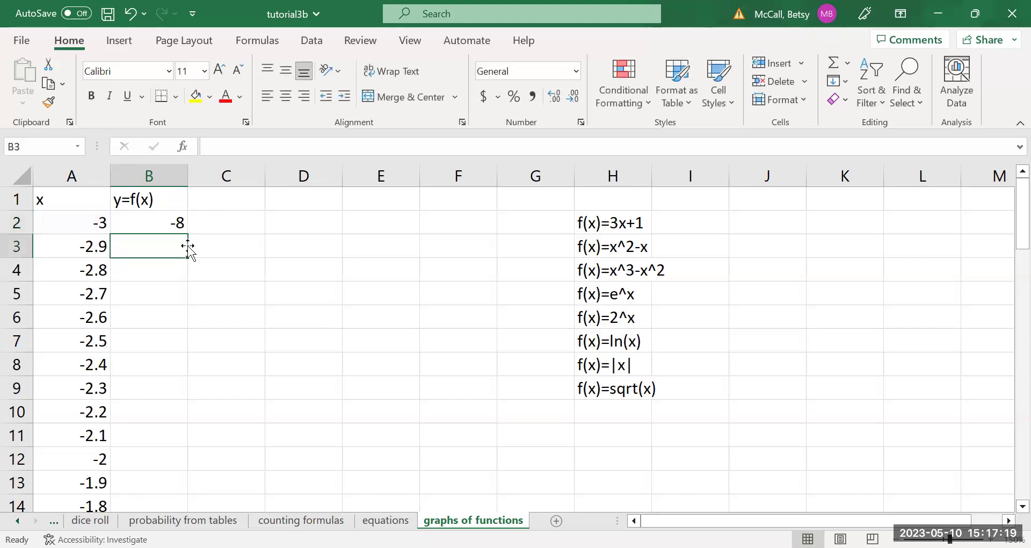
click(175, 220)
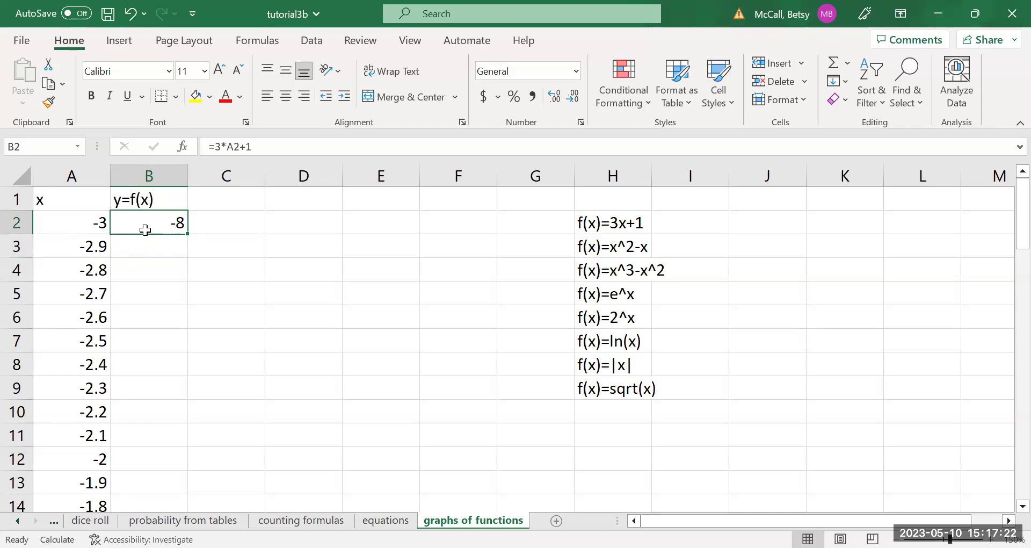
drag(186, 248, 184, 469)
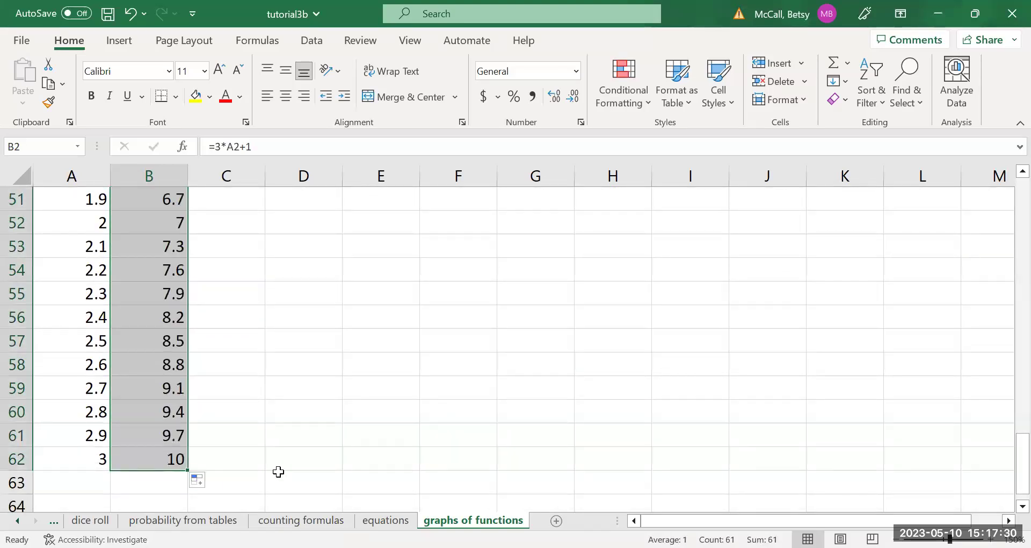
- Return to the top of the sheet and select columns A and B as chart data
drag(1021, 463, 1007, 349)
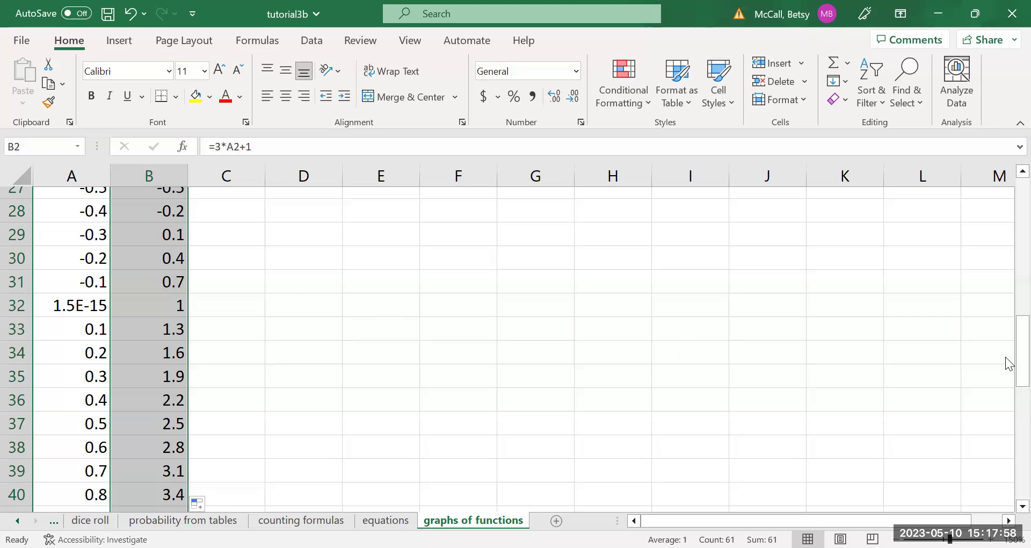
drag(1021, 350, 1008, 205)
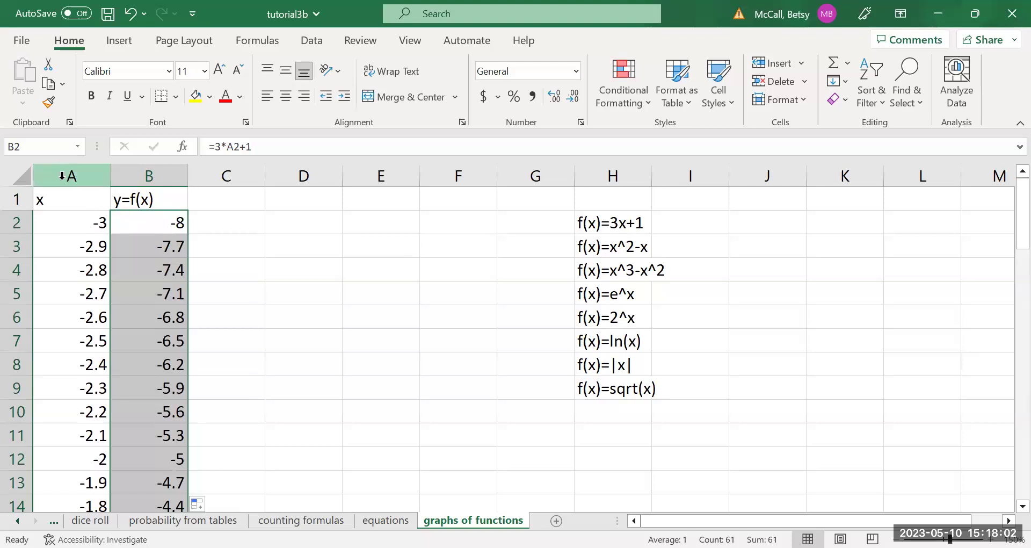
drag(63, 175, 135, 180)
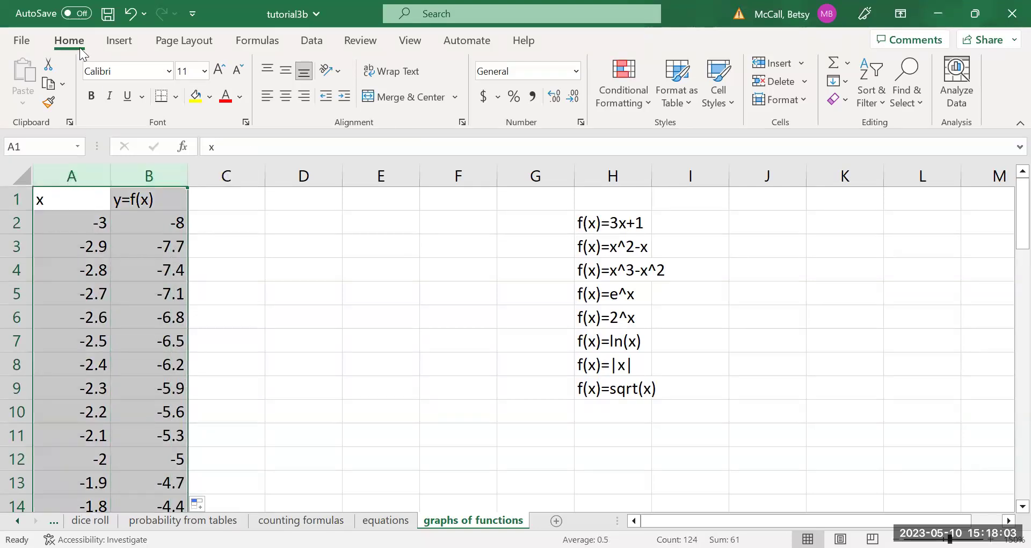
- Insert the recommended plain Line chart of the x and y columns from Recommended Charts
click(119, 40)
click(375, 98)
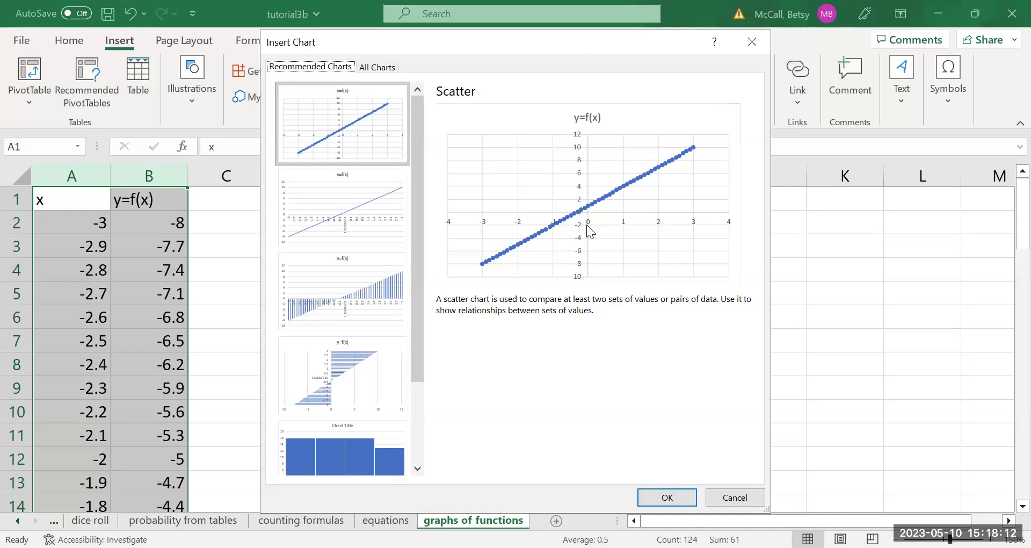
click(350, 217)
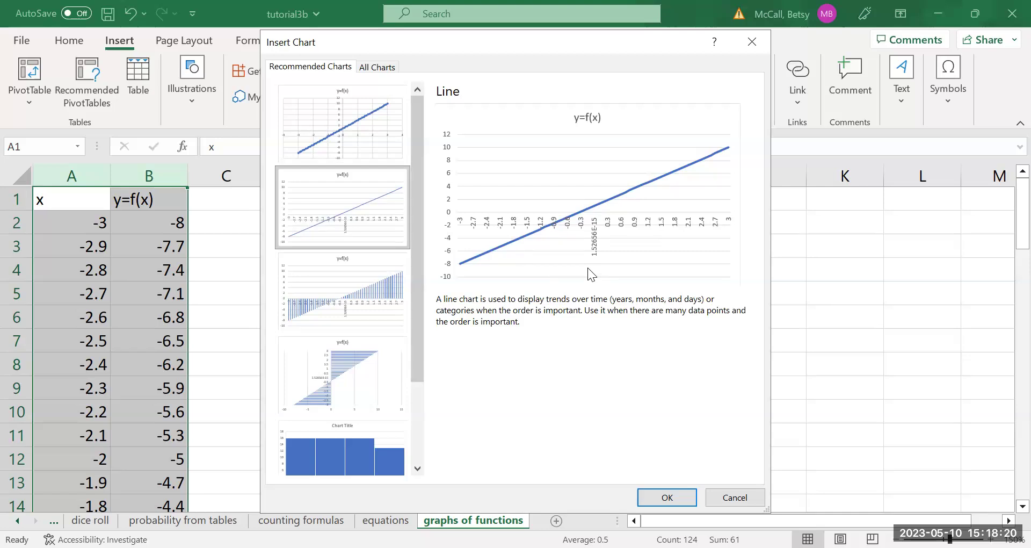
click(380, 69)
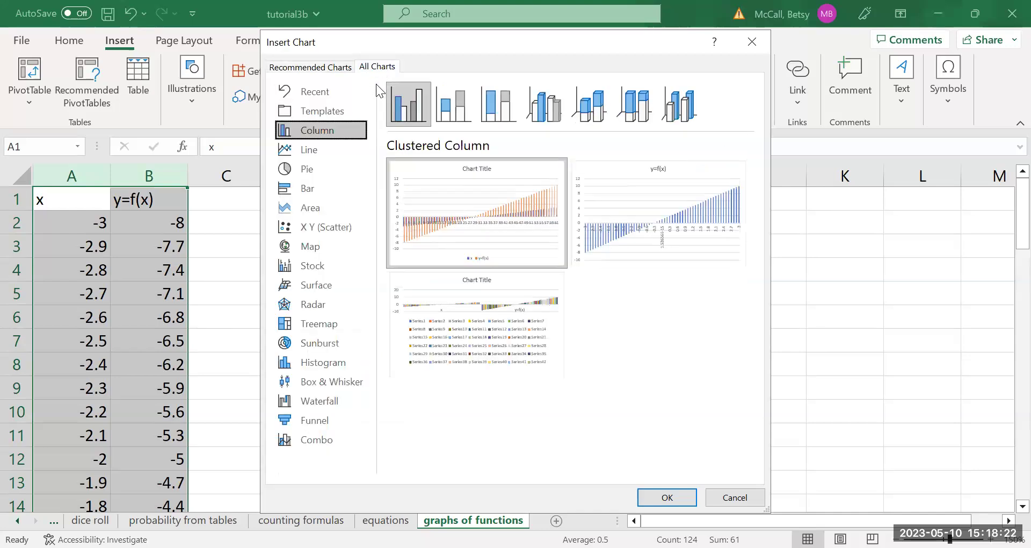
click(321, 151)
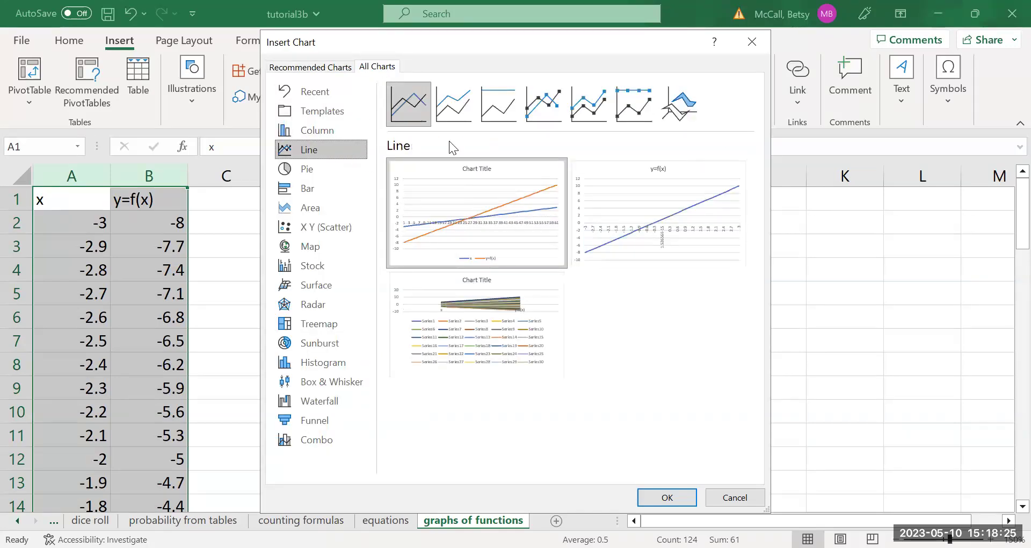
click(543, 111)
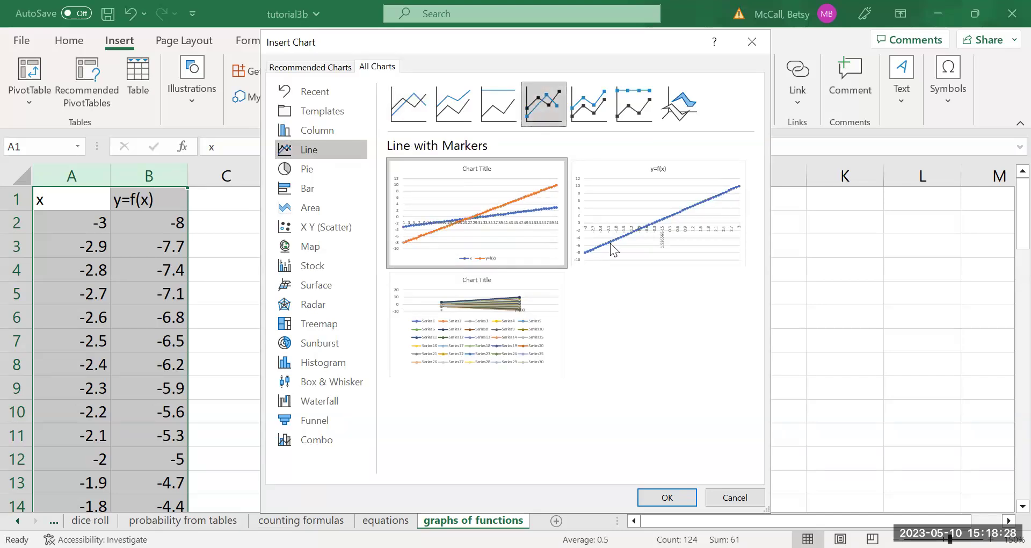
mouse_move(609, 243)
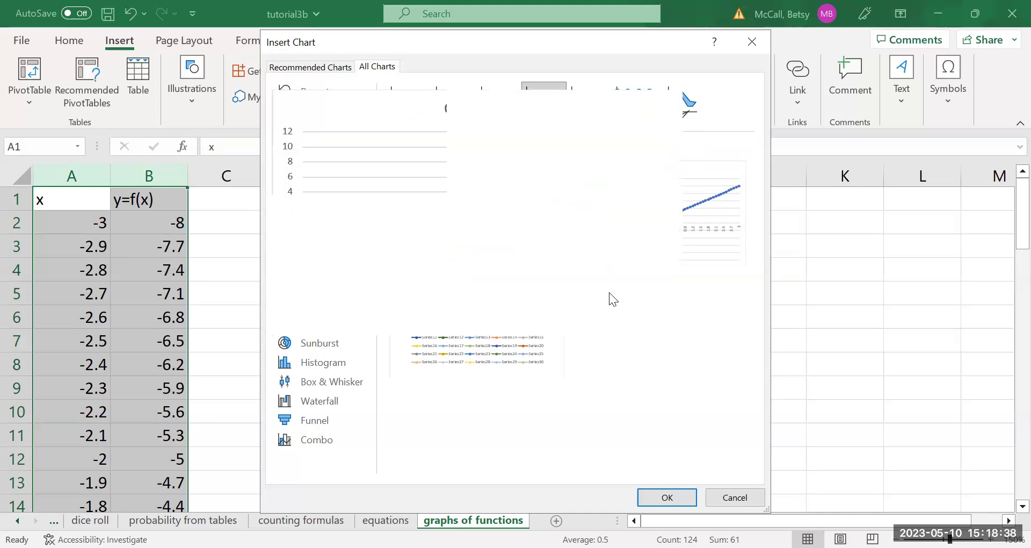
mouse_move(677, 244)
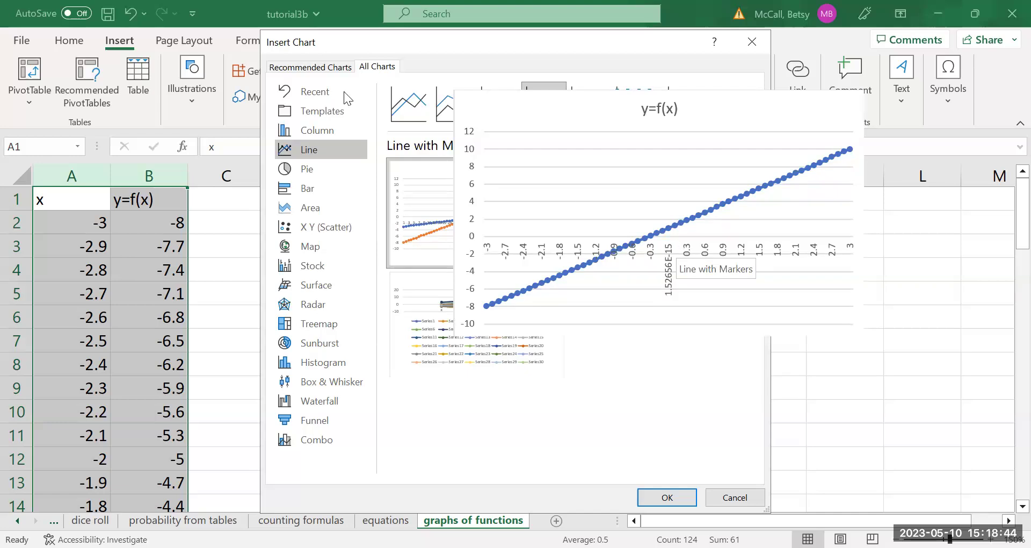
click(306, 67)
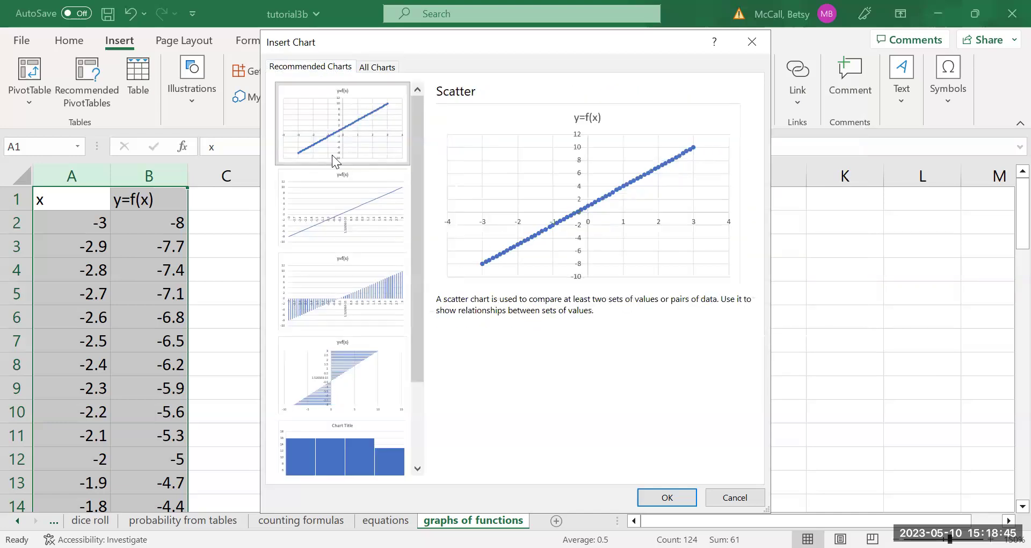
click(343, 220)
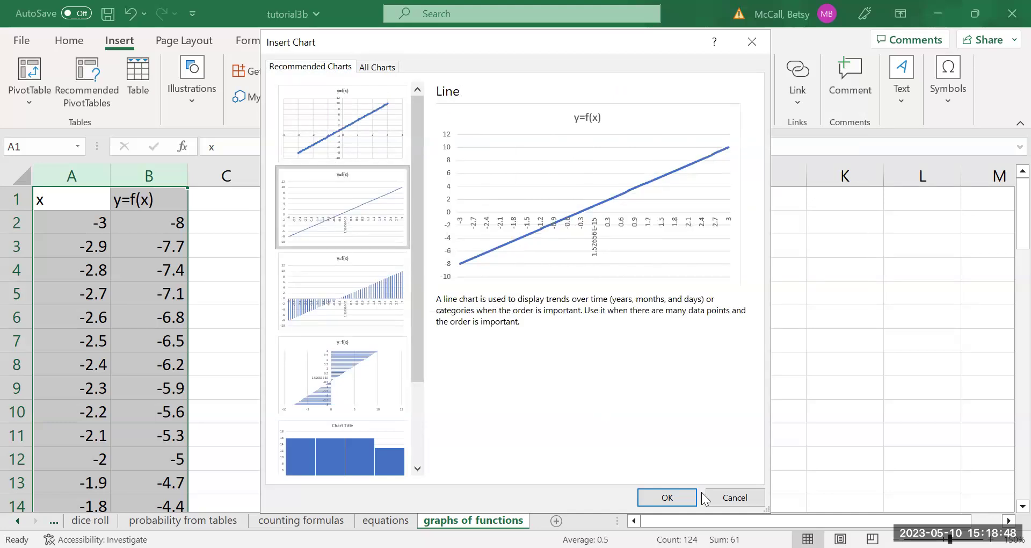
click(667, 497)
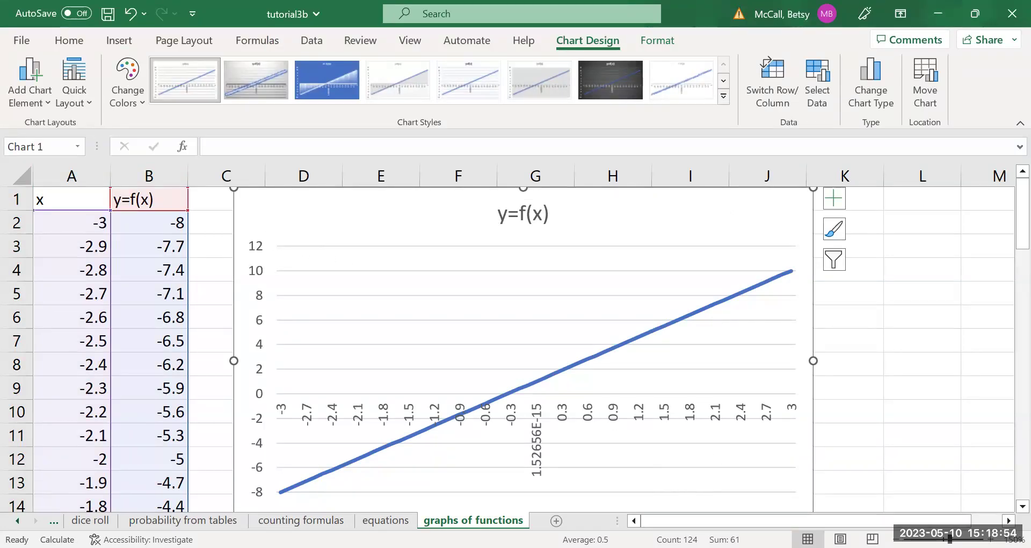
- Zoom out to 120% and move the chart right so column H's formula list shows
click(898, 539)
click(898, 539)
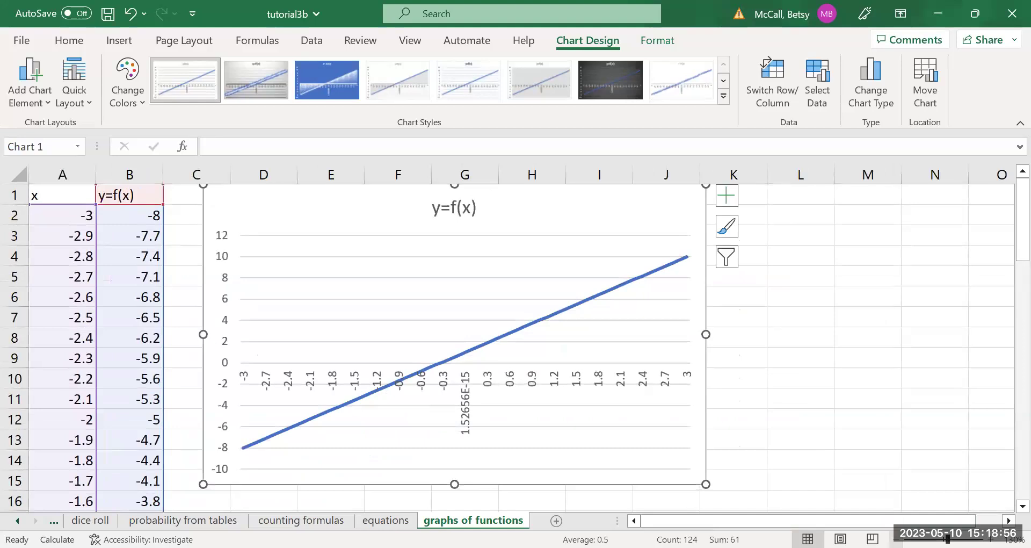
click(898, 539)
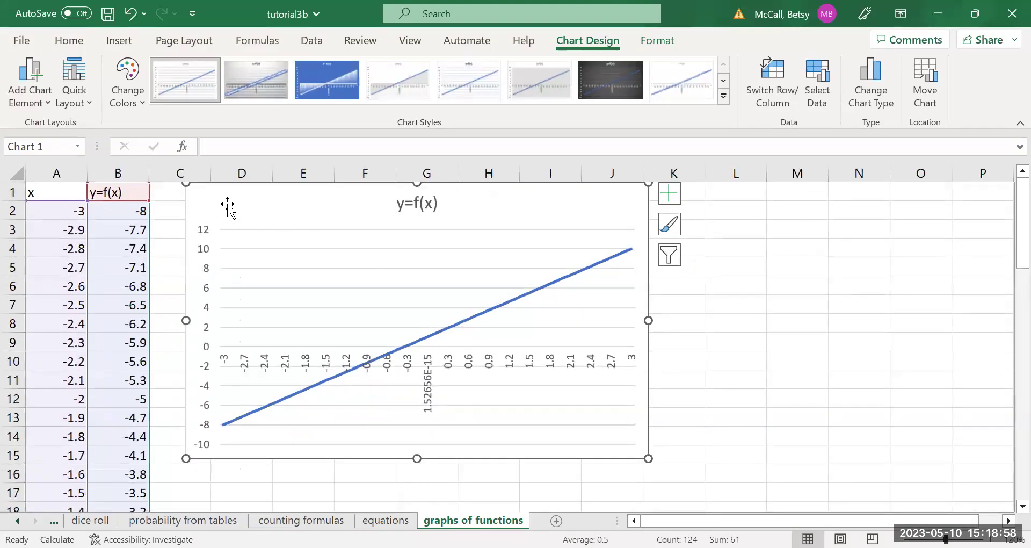
drag(226, 197, 590, 204)
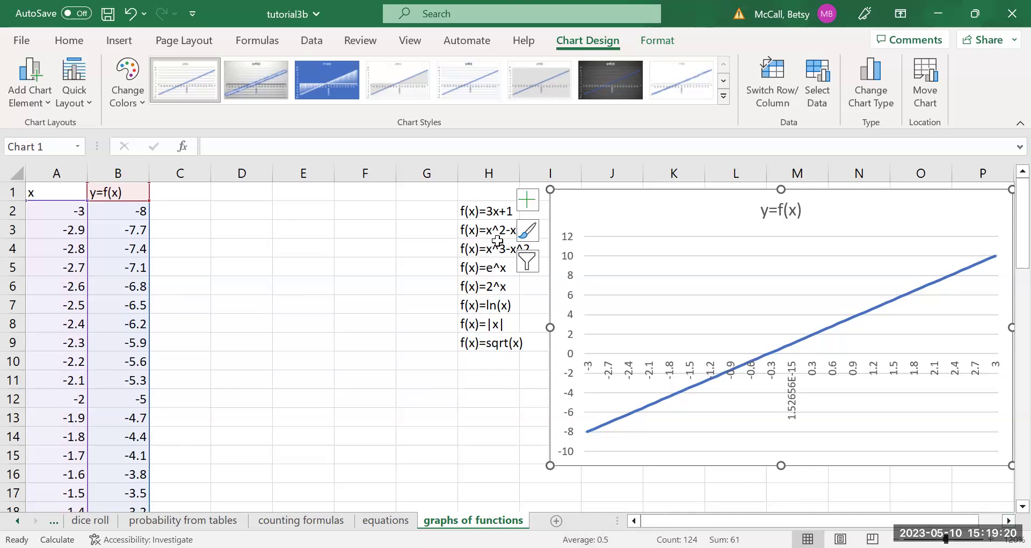
- Change B2 to =A2^2-A2 and fill it down to row 62 for a parabola
click(400, 262)
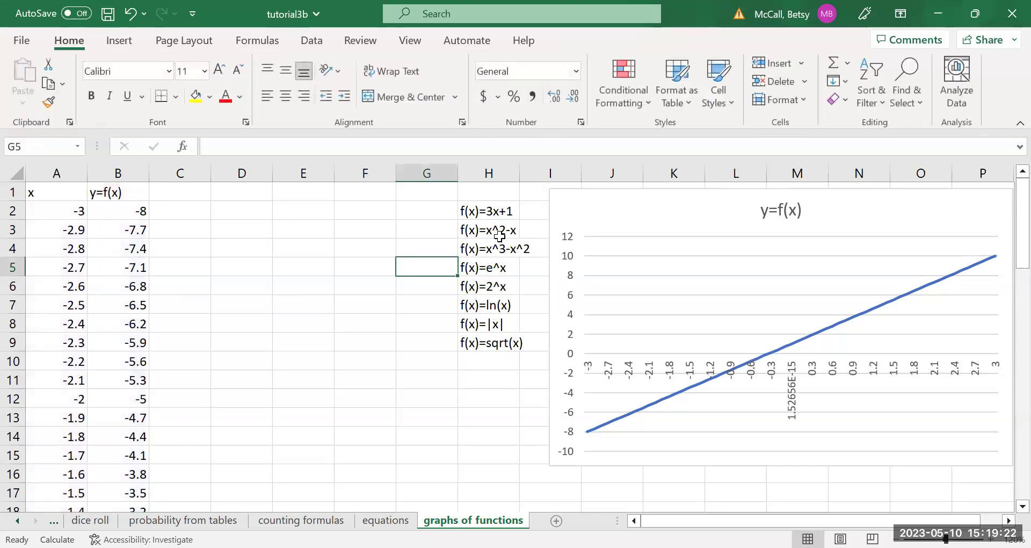
click(134, 214)
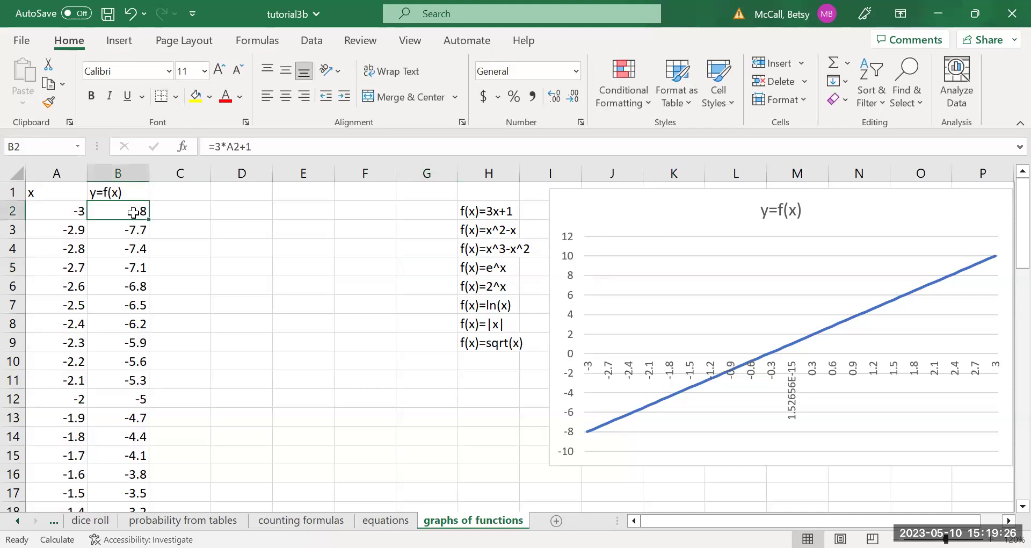
click(261, 147)
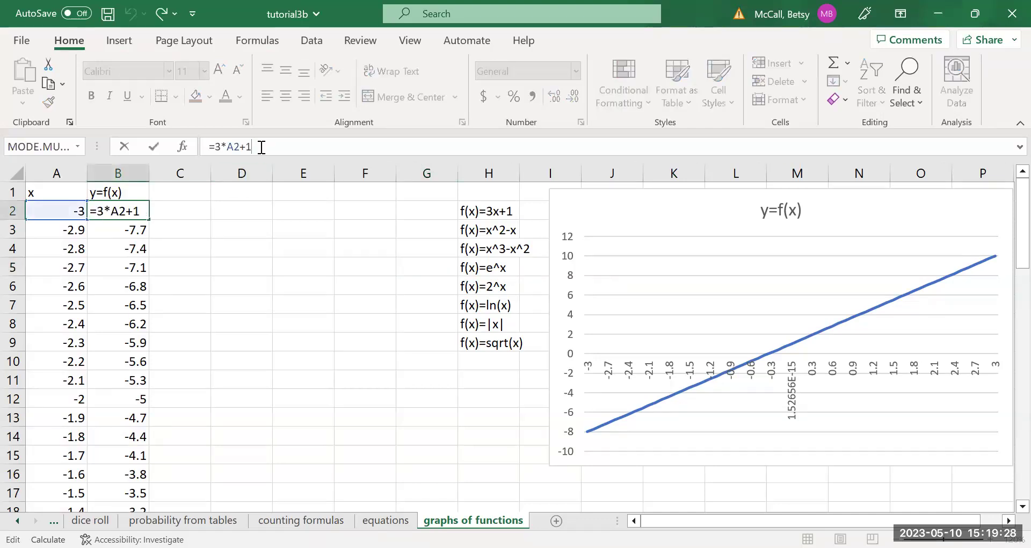
key(BackSpace)
key(BackSpace)
key(BackSpace)
key(BackSpace)
key(BackSpace)
key(BackSpace)
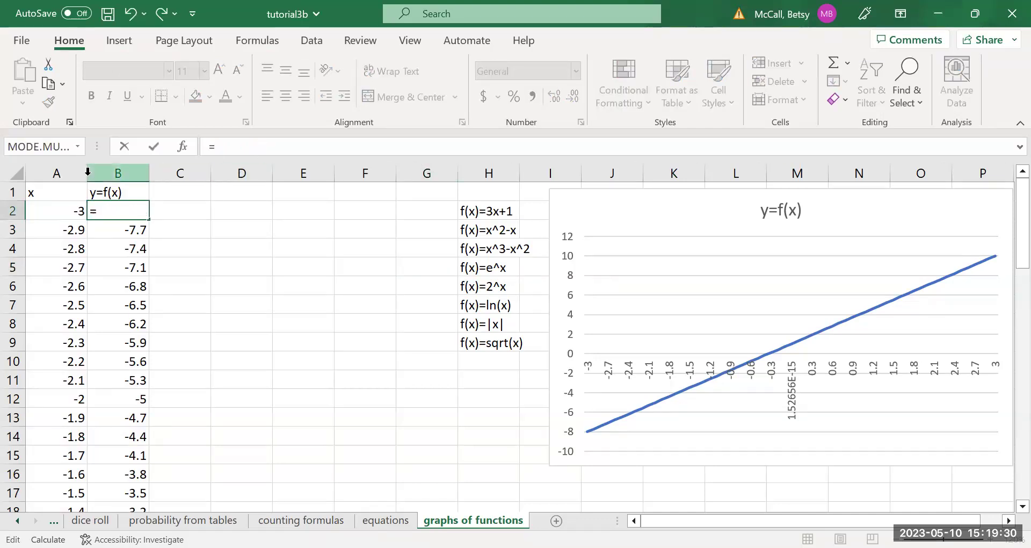
click(50, 213)
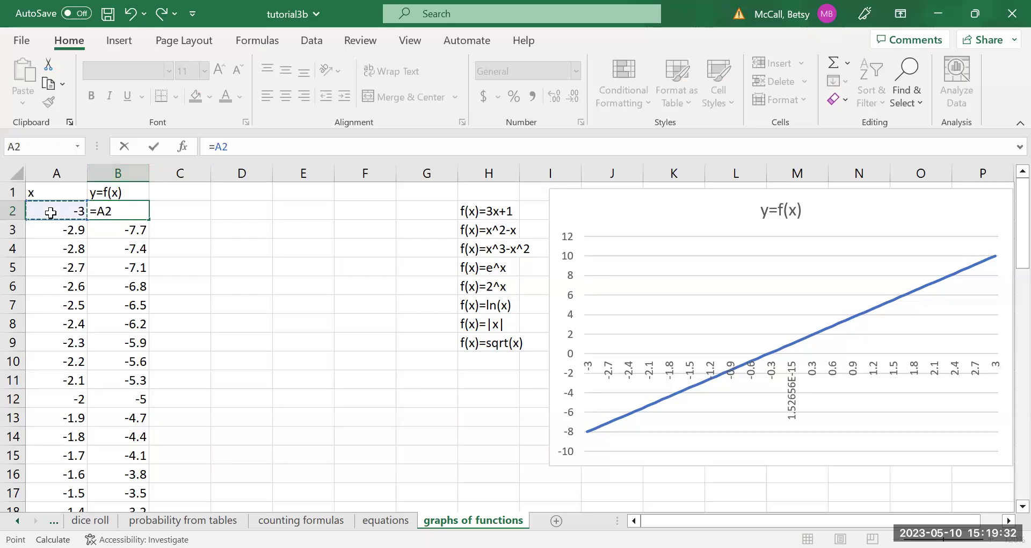
text(^2)
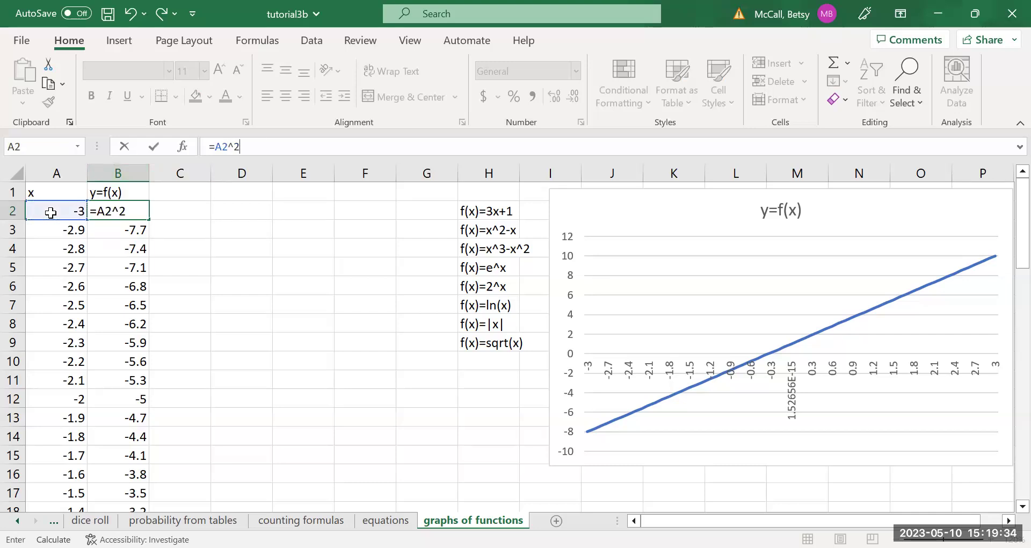
text(-)
click(51, 212)
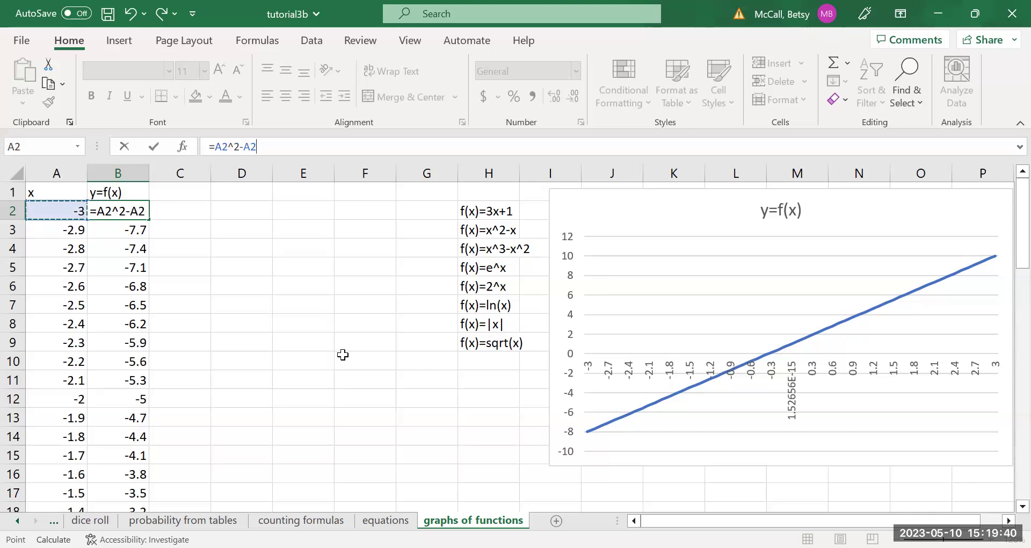
key(Return)
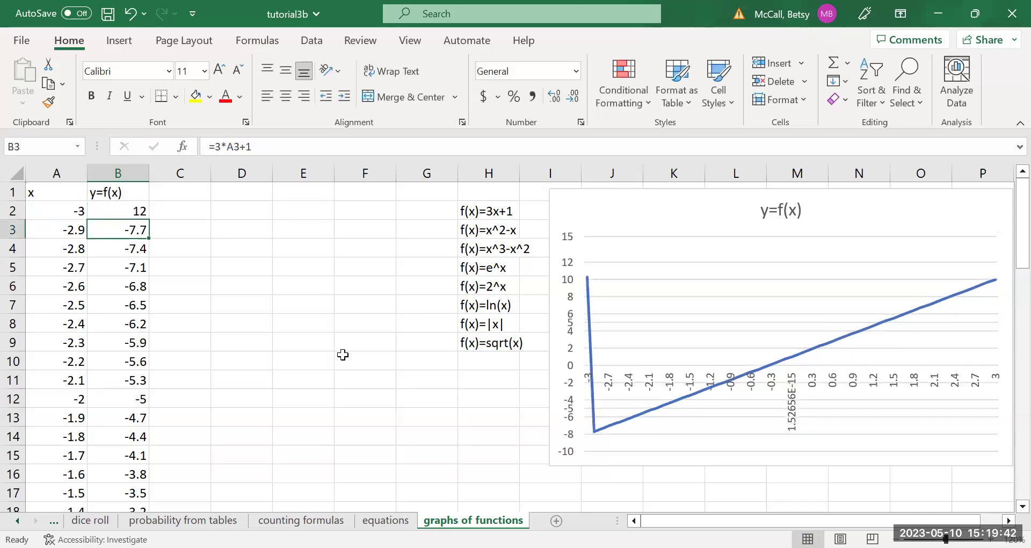
click(144, 214)
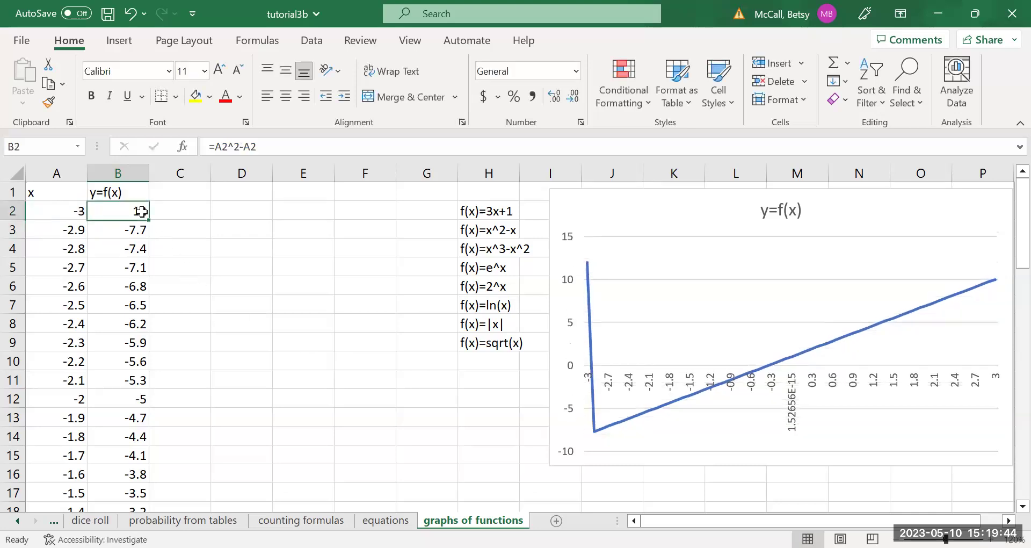
drag(147, 218, 141, 478)
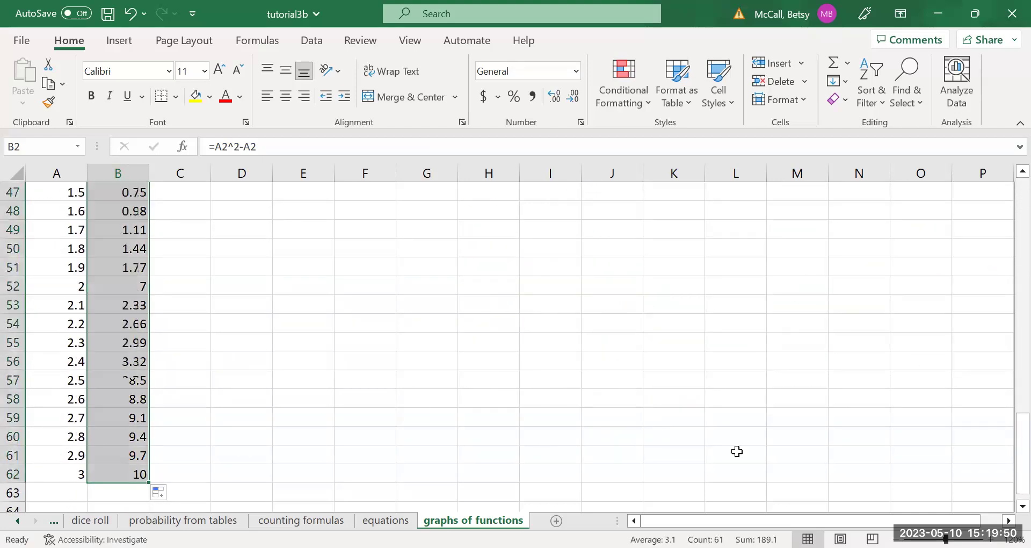
drag(1022, 463, 1008, 230)
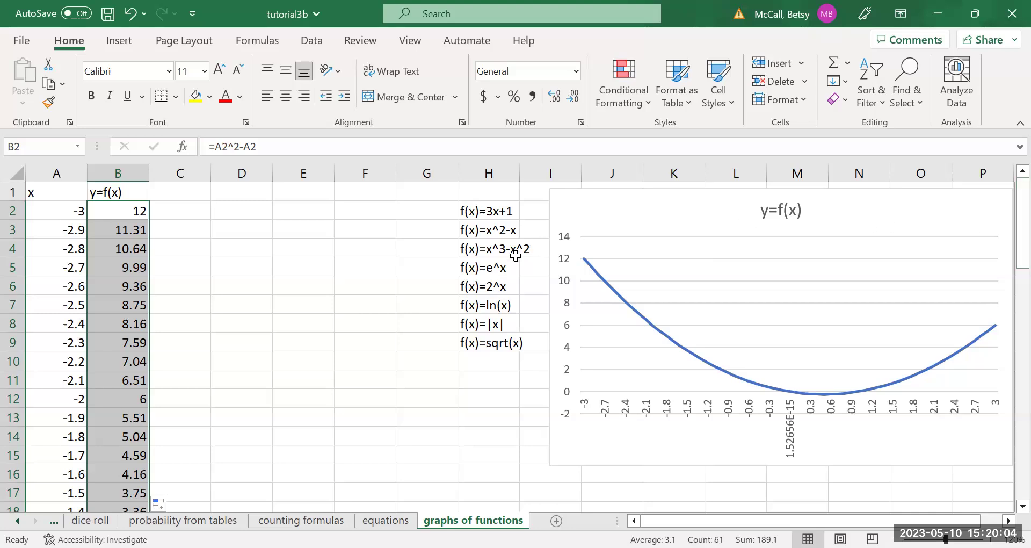
- Change B2 to =A2^3-A2^2 and fill it down column B to row 62
click(144, 207)
click(277, 147)
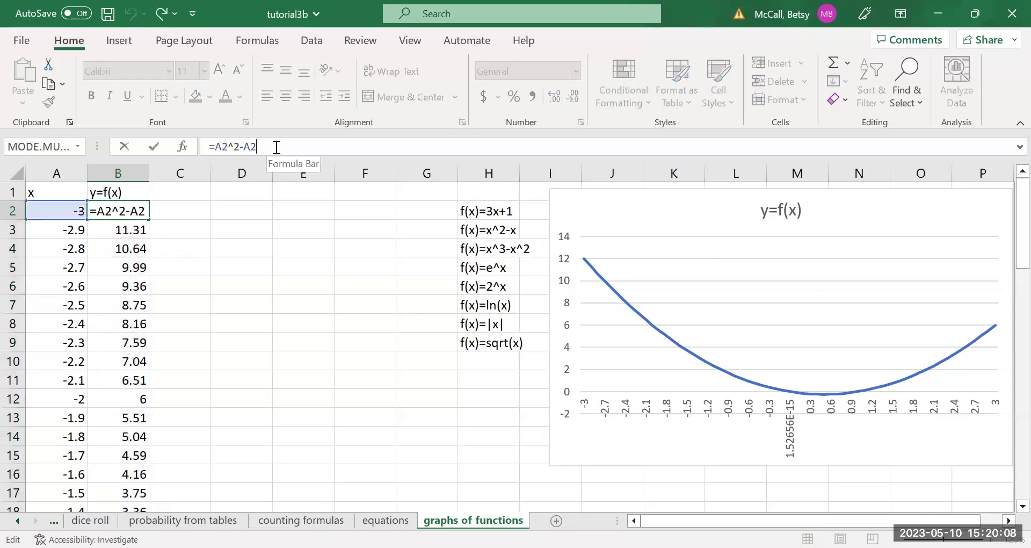
key(BackSpace)
key(BackSpace)
key(BackSpace)
key(BackSpace)
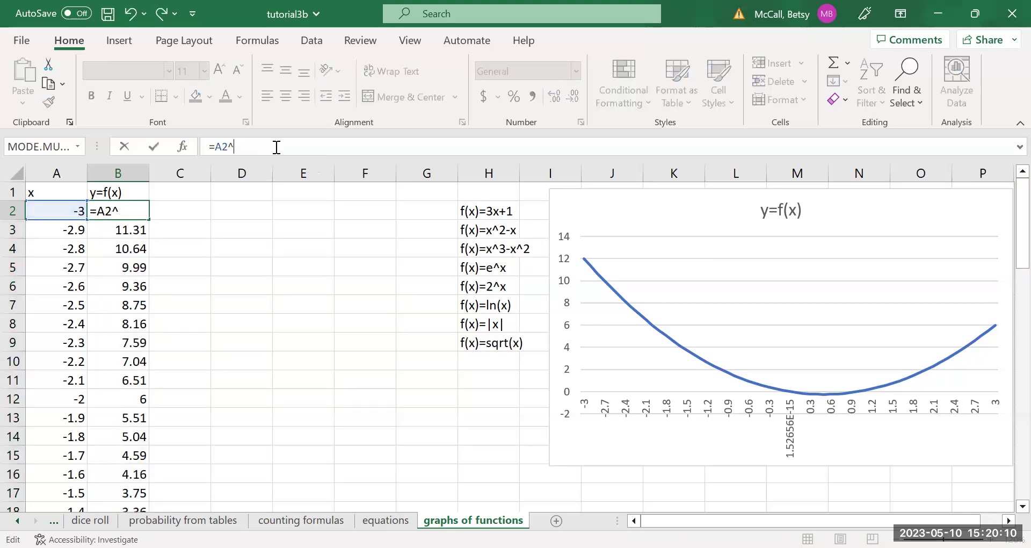
text(3-)
click(61, 212)
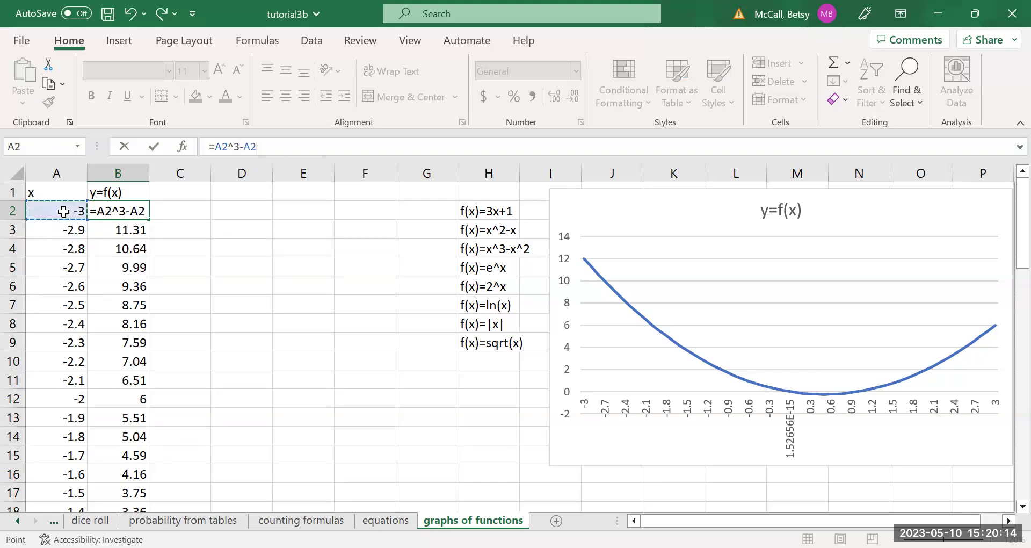
text(^2)
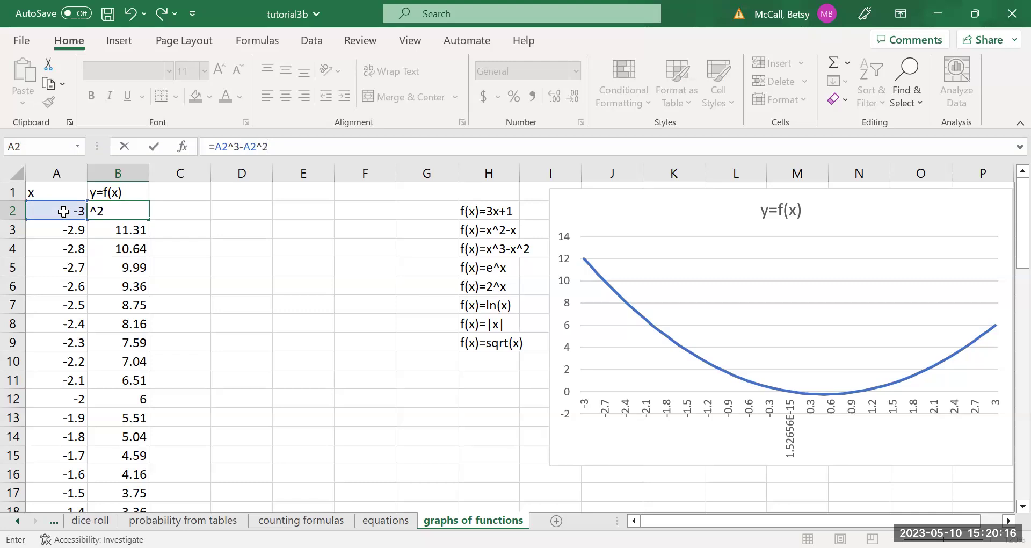
key(Return)
click(127, 213)
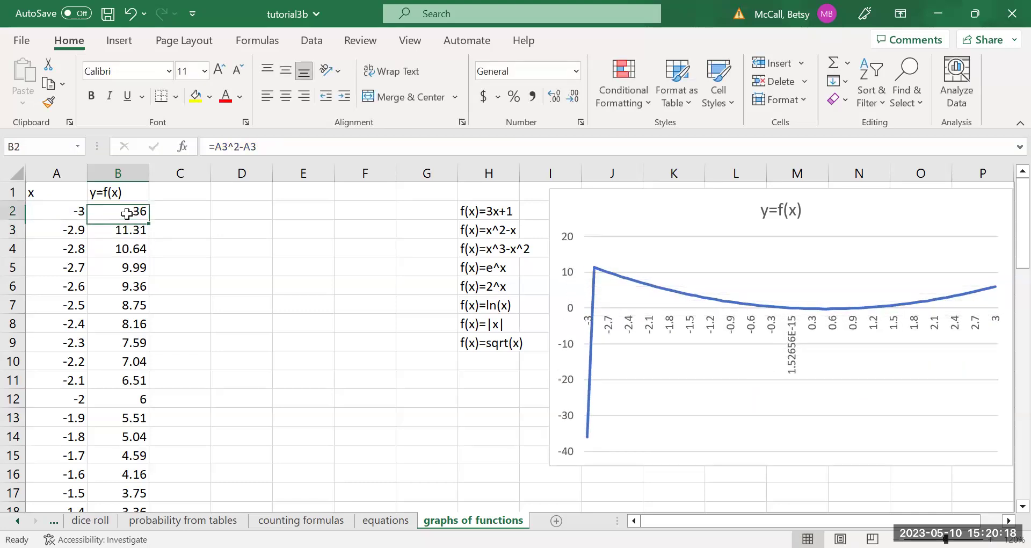
drag(150, 221, 143, 480)
drag(1009, 423, 1008, 222)
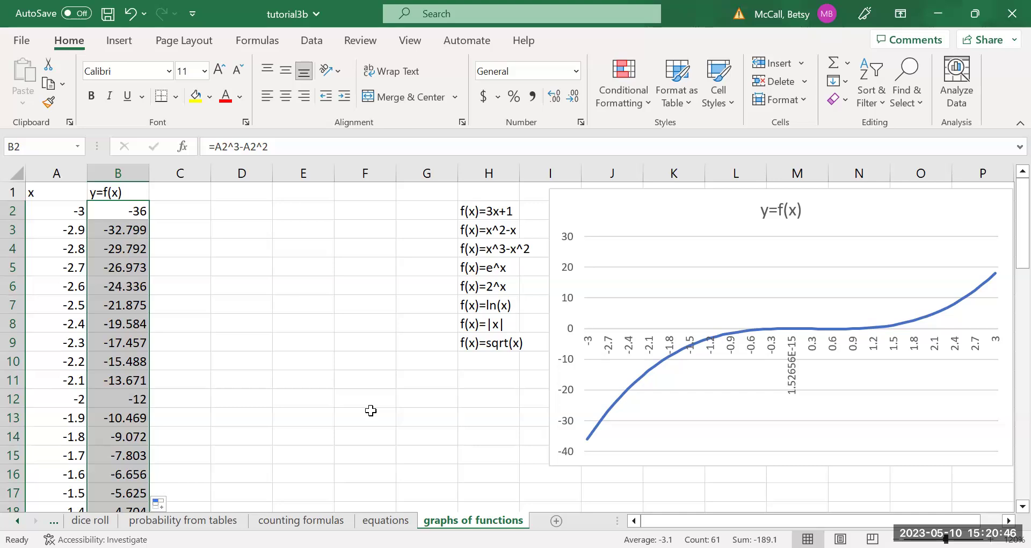
- Replace B2 with =EXP(A2) and fill it down column B to row 62
click(137, 210)
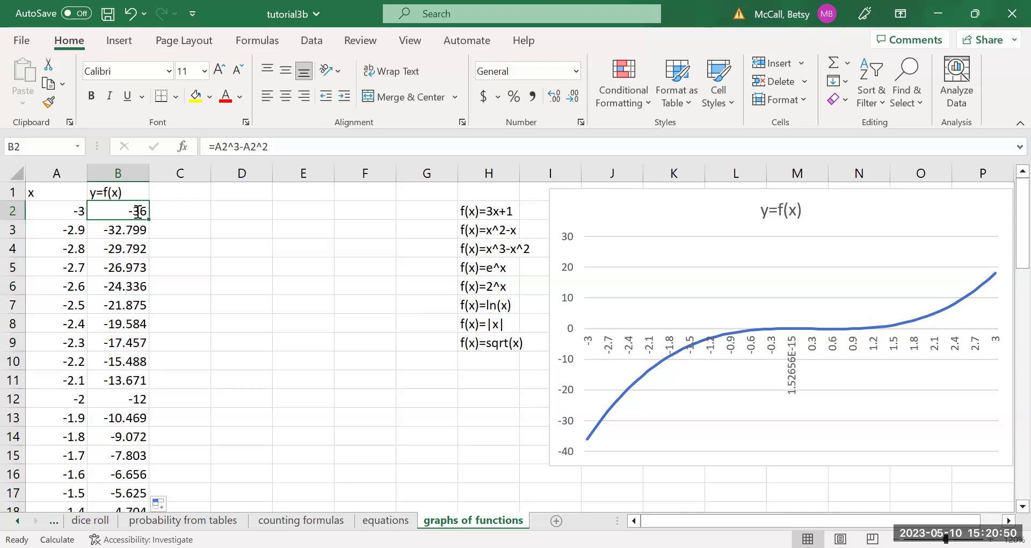
text(=)
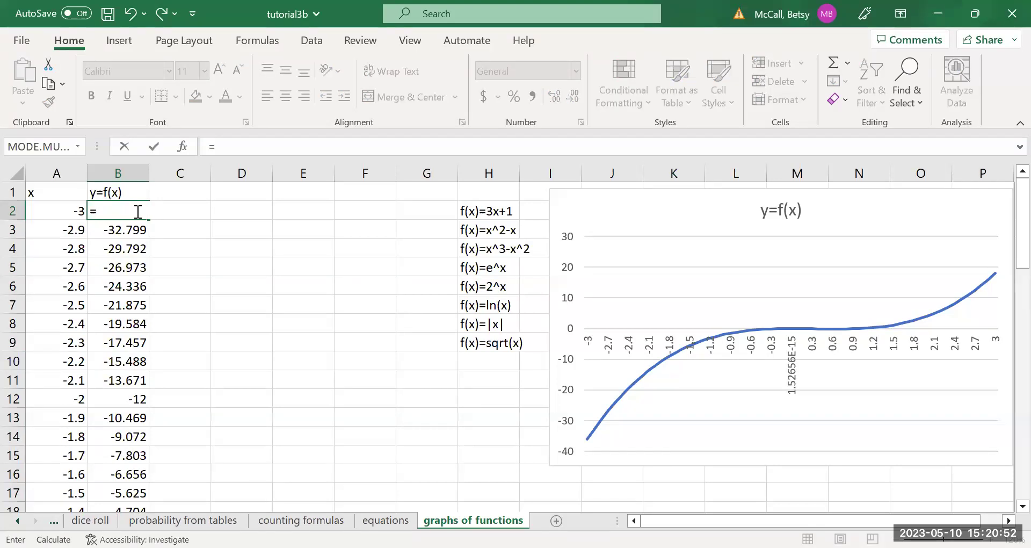
text(EXP()
click(73, 213)
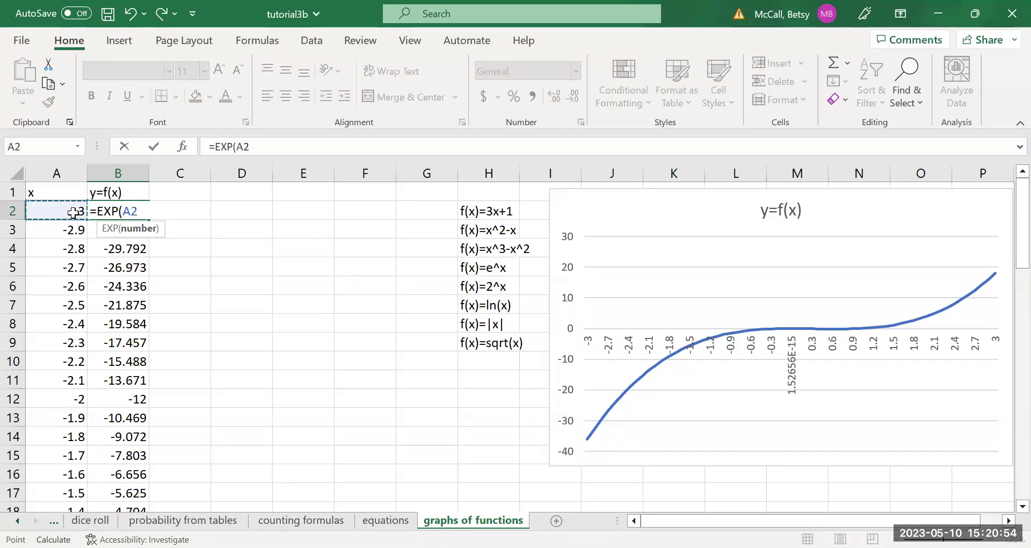
text())
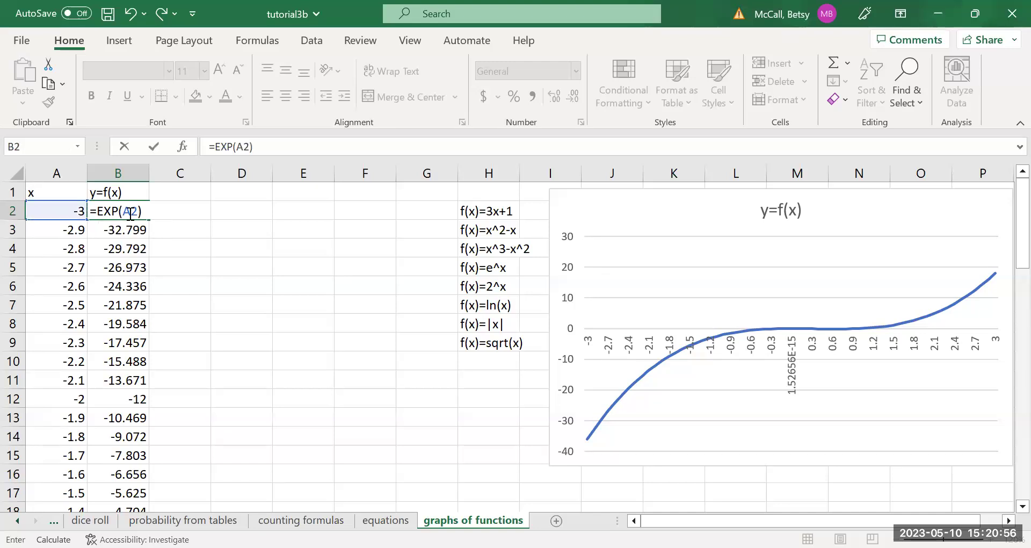
key(Return)
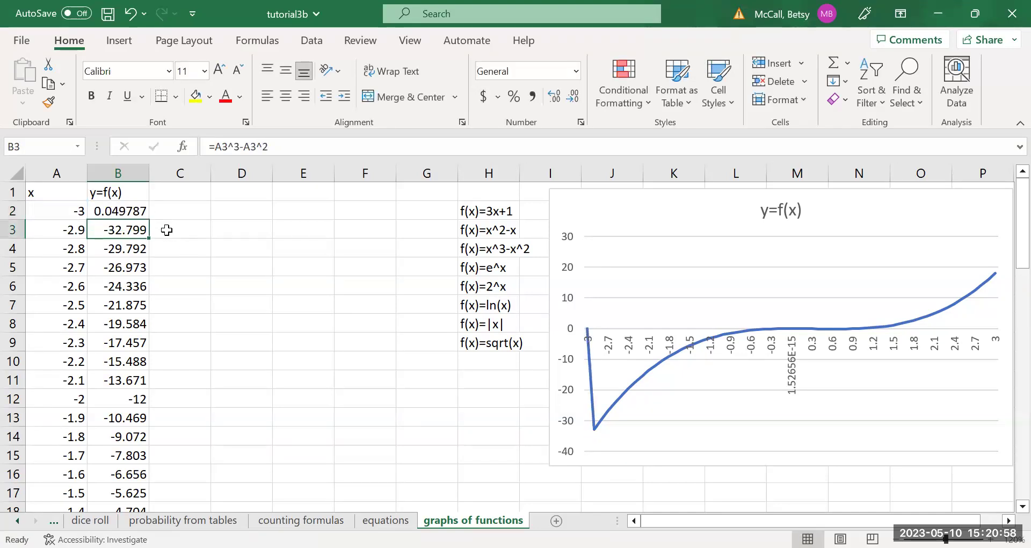
click(141, 211)
drag(149, 220, 138, 455)
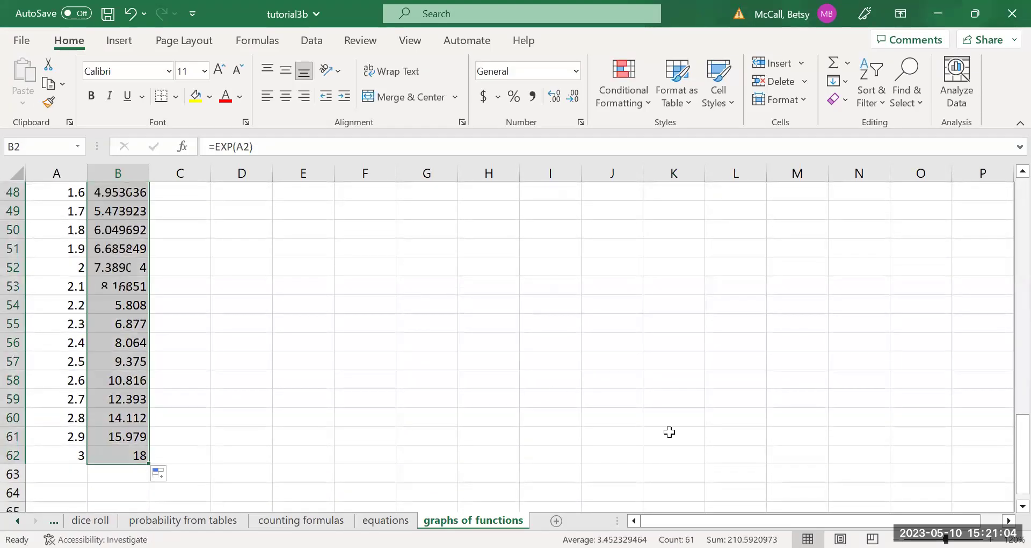
drag(1021, 475, 1005, 242)
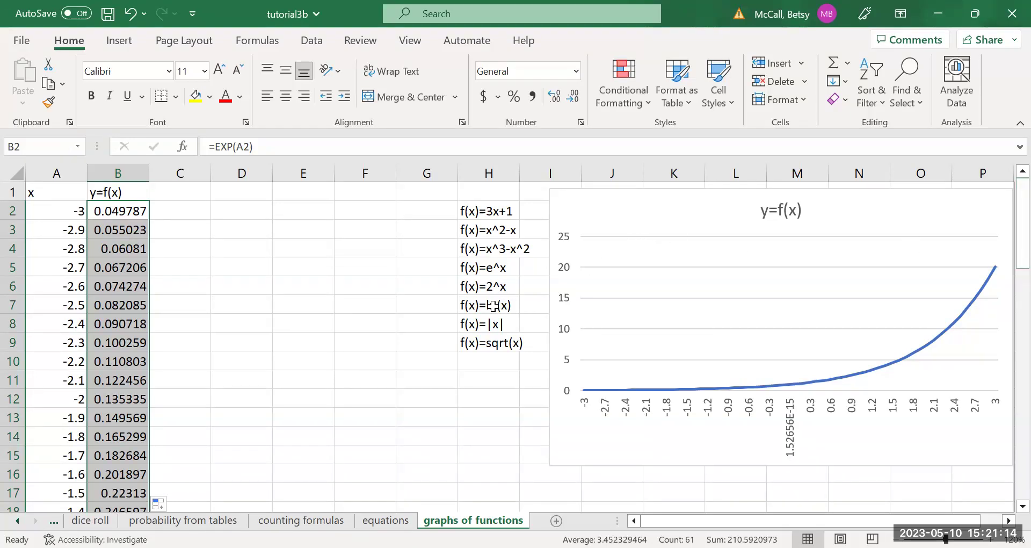
- Replace B2 with =2^A2 and fill it down to row 62, curving from 0.125 to 8
click(123, 211)
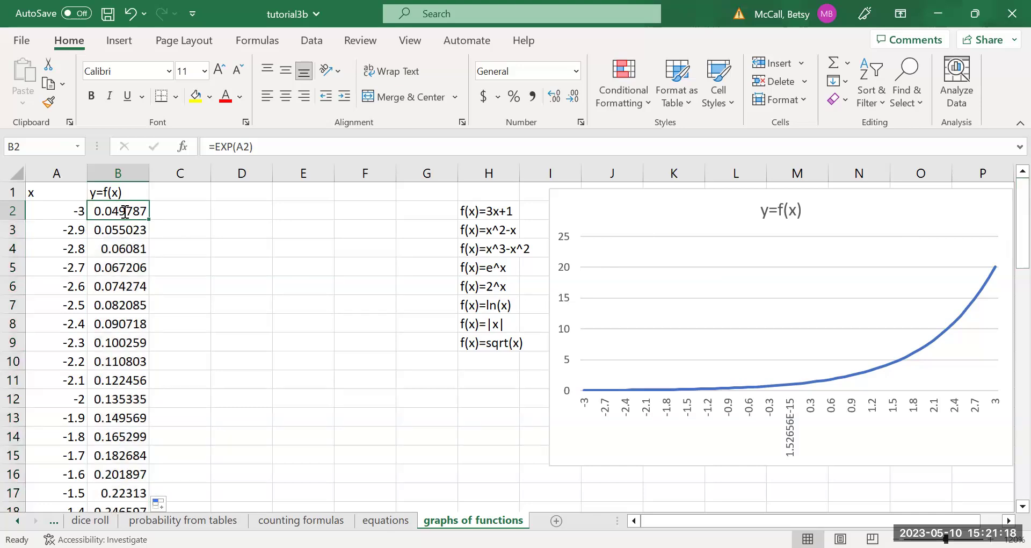
text(=)
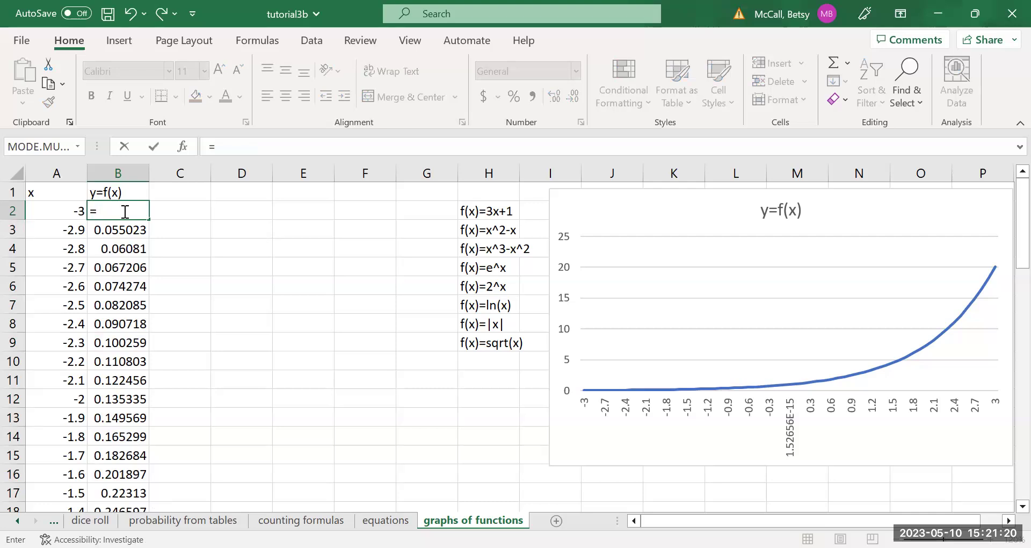
text(2^)
click(64, 212)
key(Return)
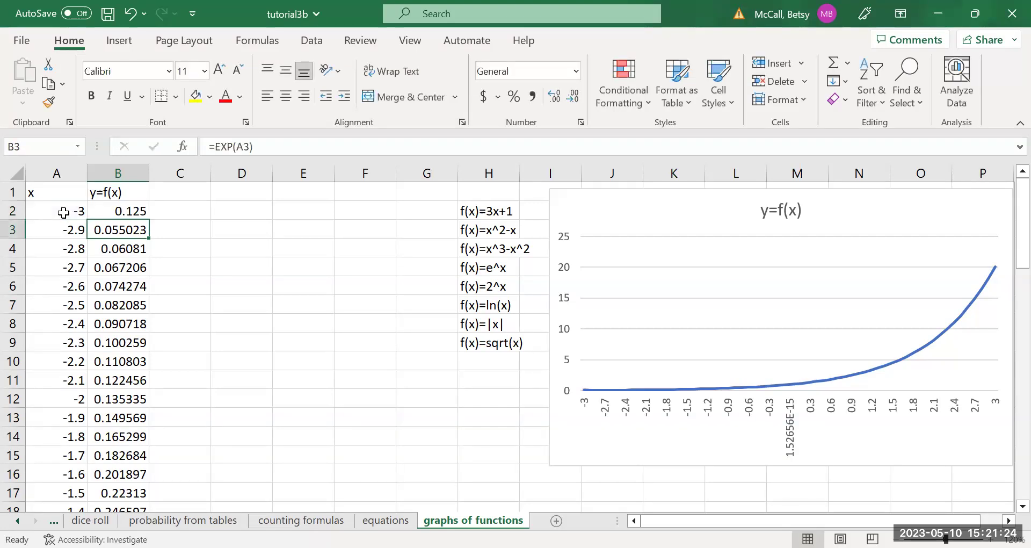
click(126, 210)
drag(150, 219, 131, 478)
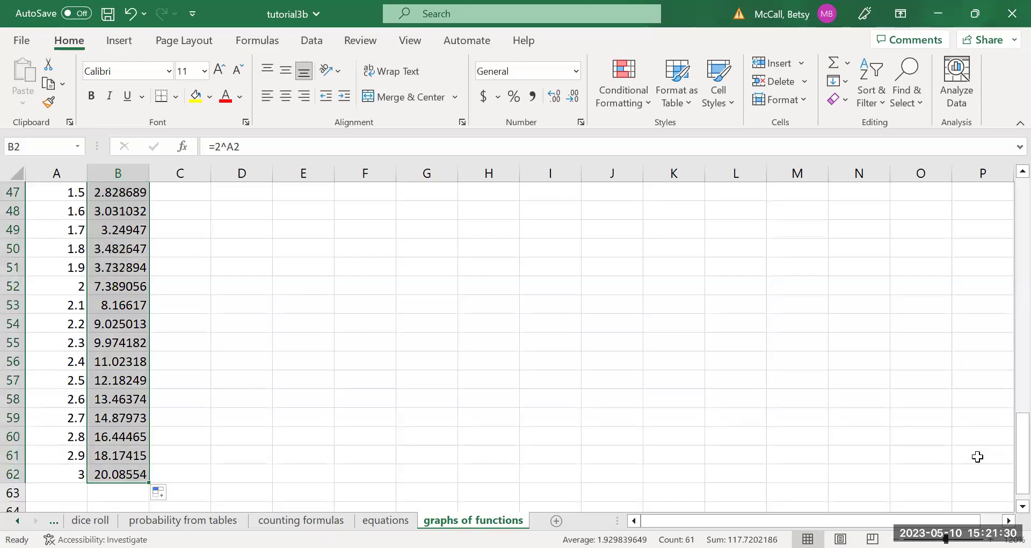
drag(1005, 472, 1007, 226)
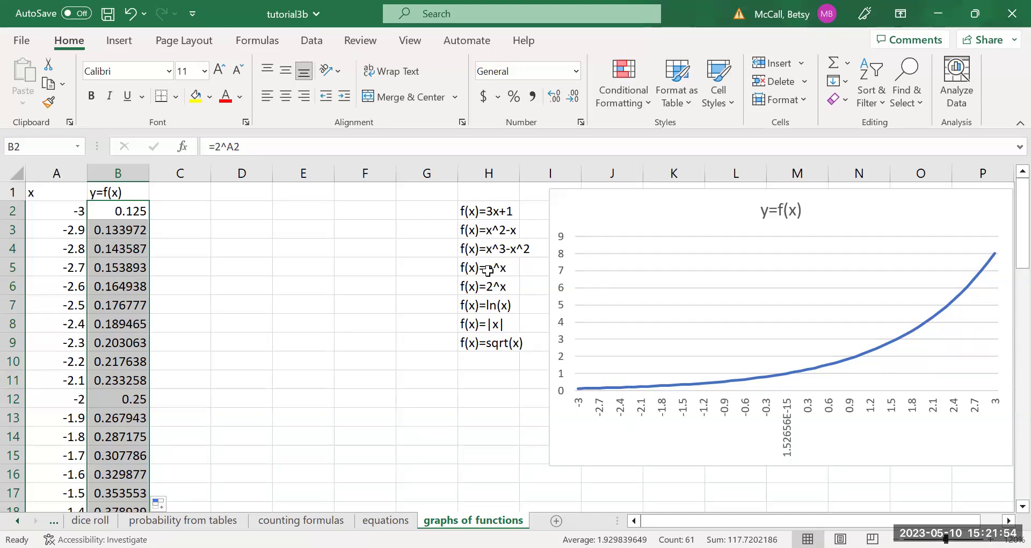
- Enter the natural log formula =LN(A2) in cell B2
click(136, 211)
text(=)
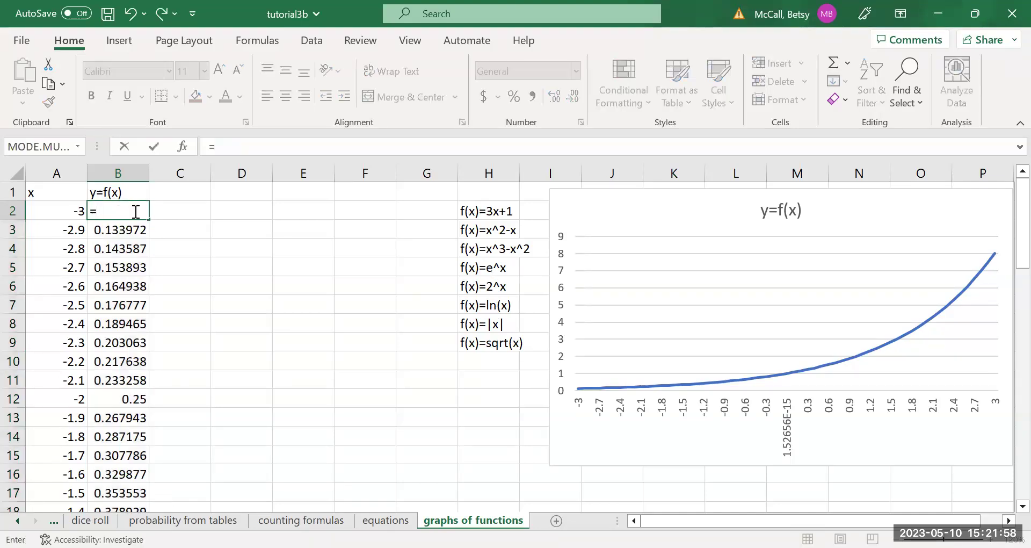
text(ln()
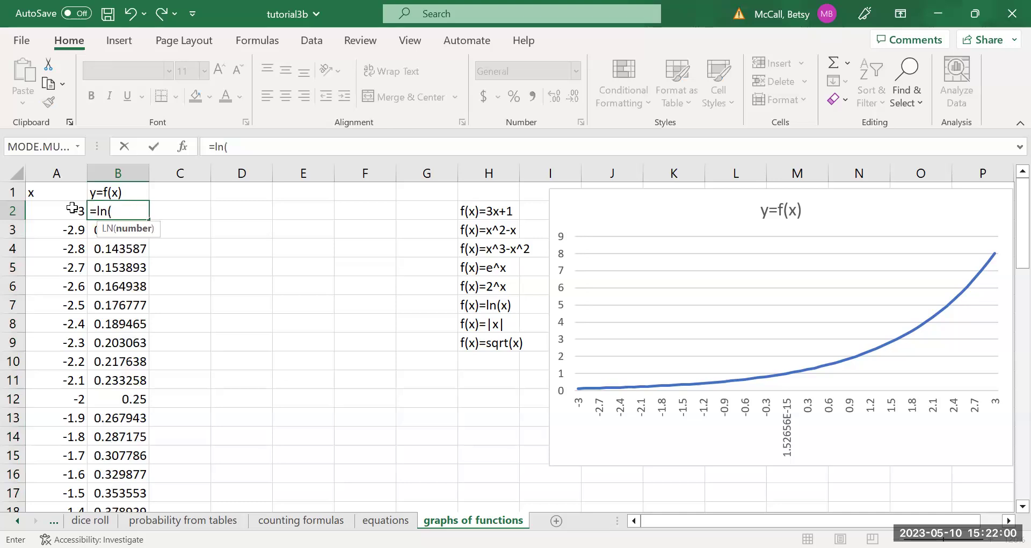
click(72, 209)
text())
key(Return)
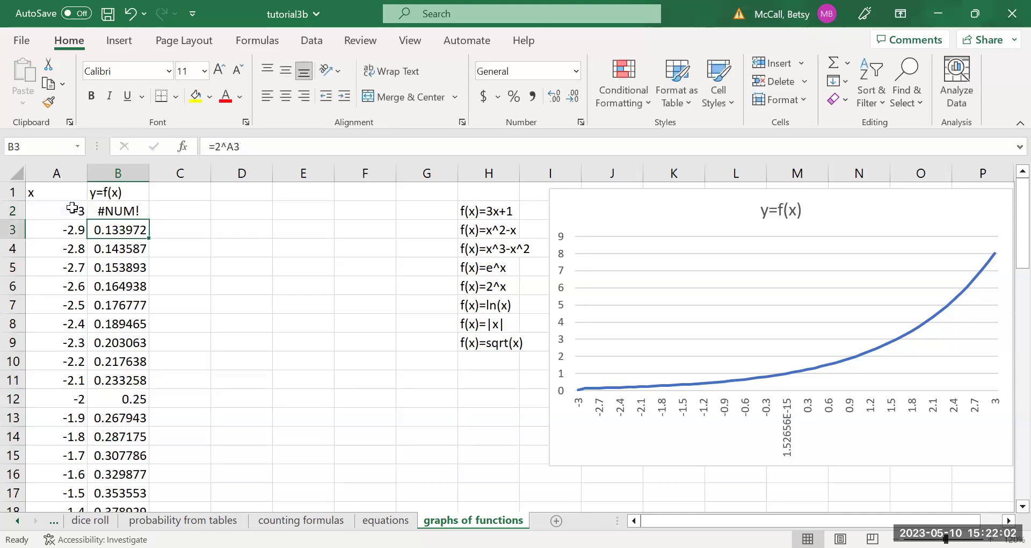
- Fill the =LN(A2) formula down column B to B62, then return to the top
click(120, 213)
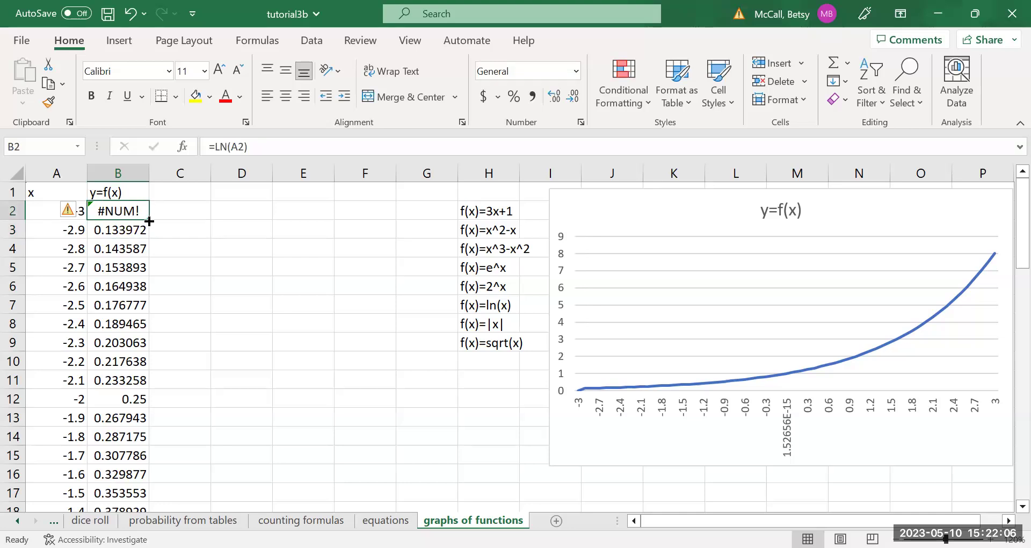
drag(149, 221, 138, 476)
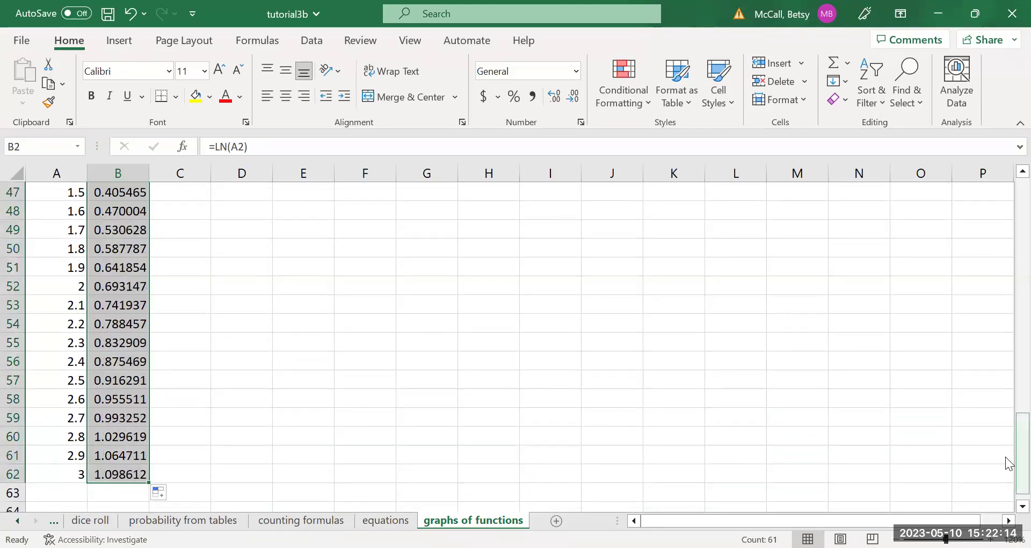
drag(1008, 463, 1005, 208)
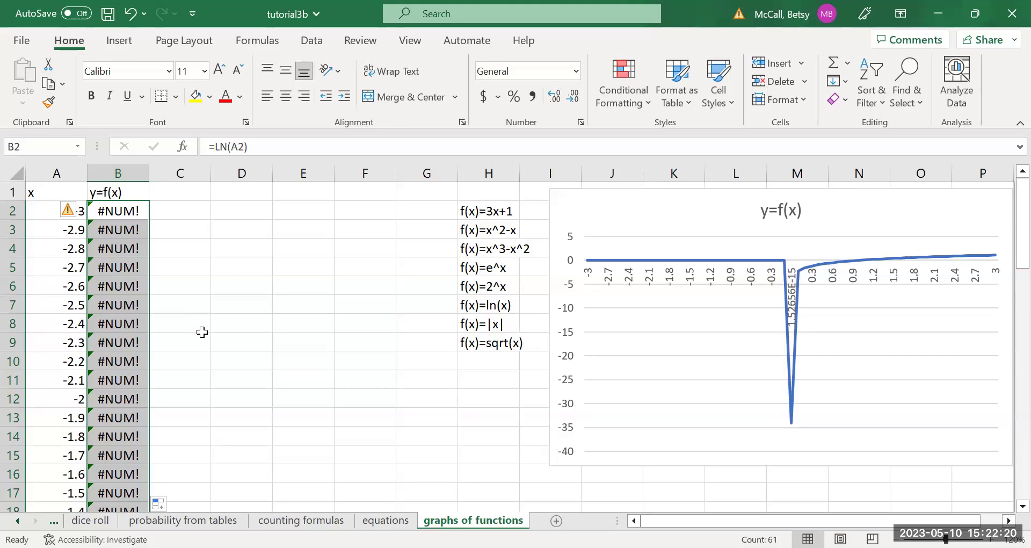
drag(1005, 236, 778, 248)
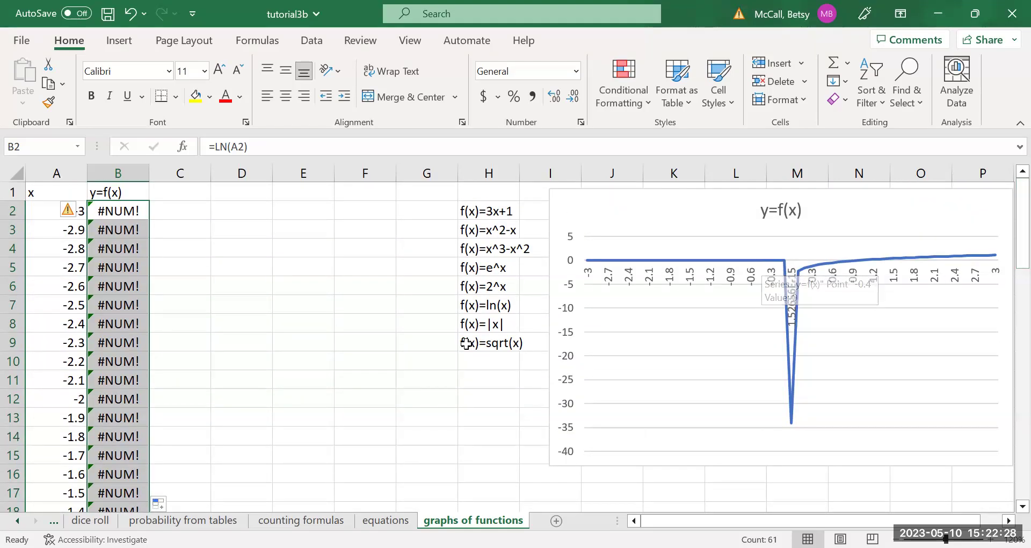
drag(1006, 237, 1006, 236)
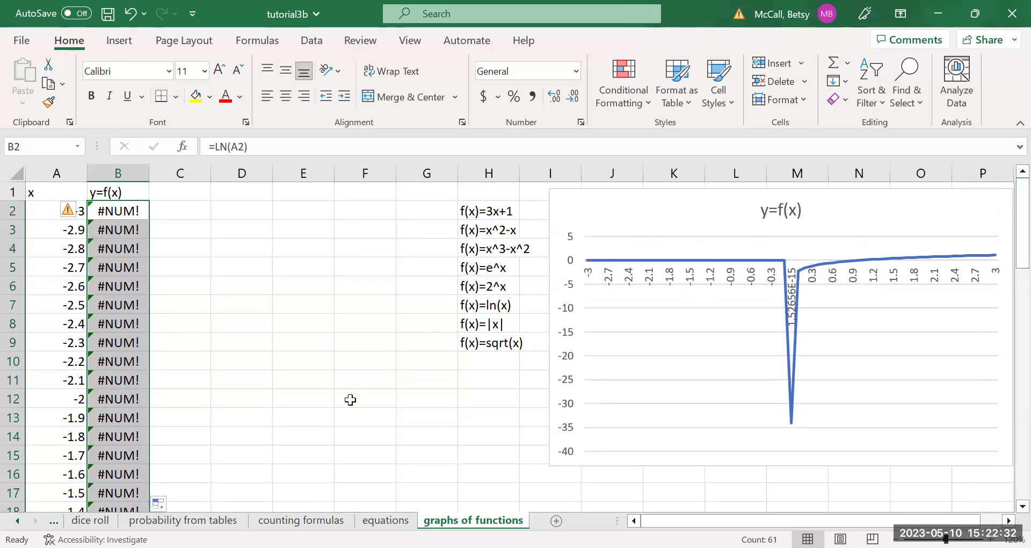
click(48, 211)
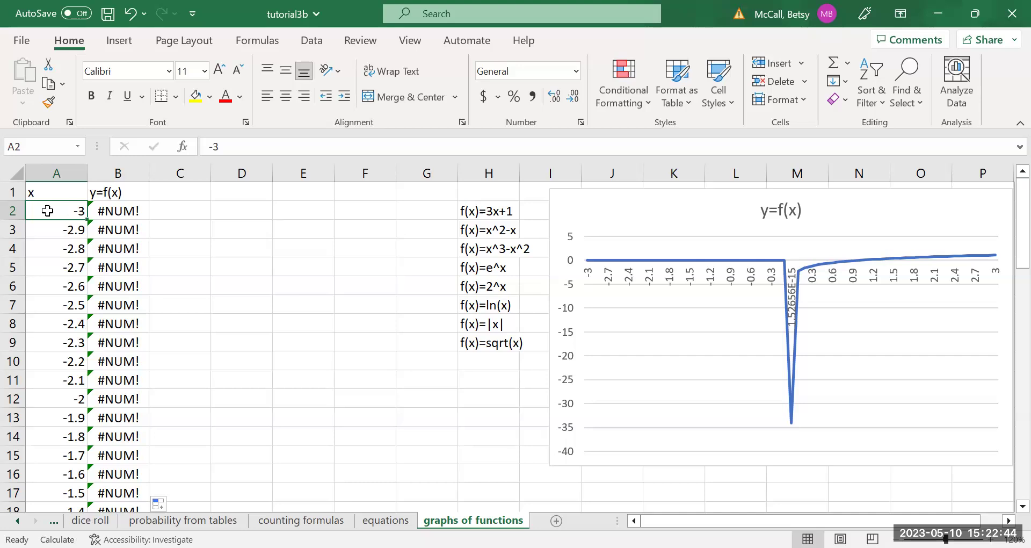
text(.1)
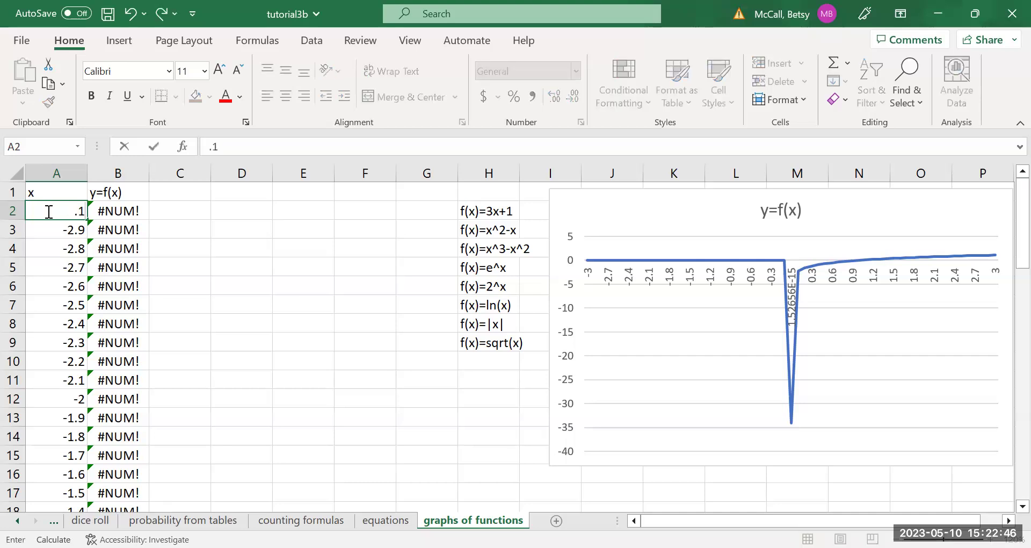
key(Return)
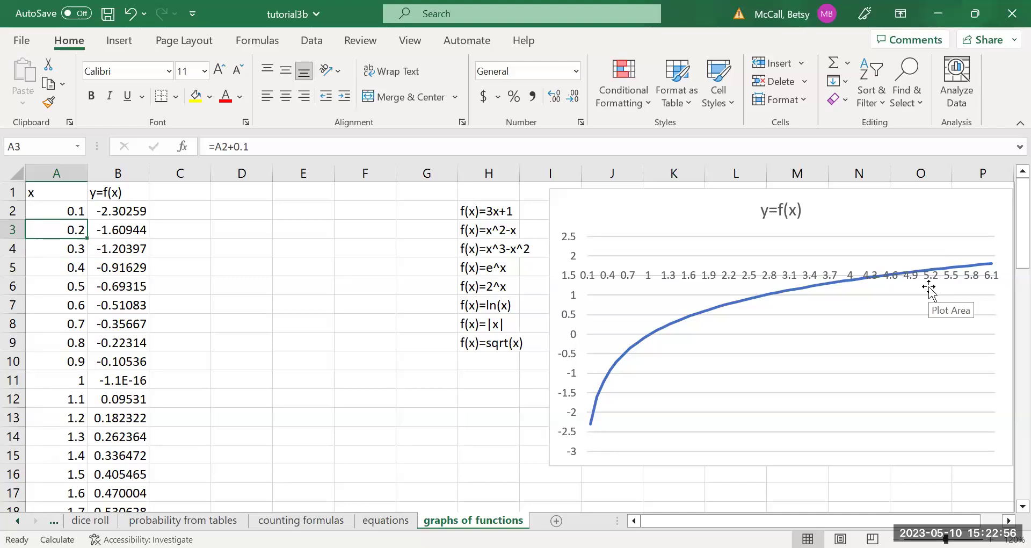
click(68, 212)
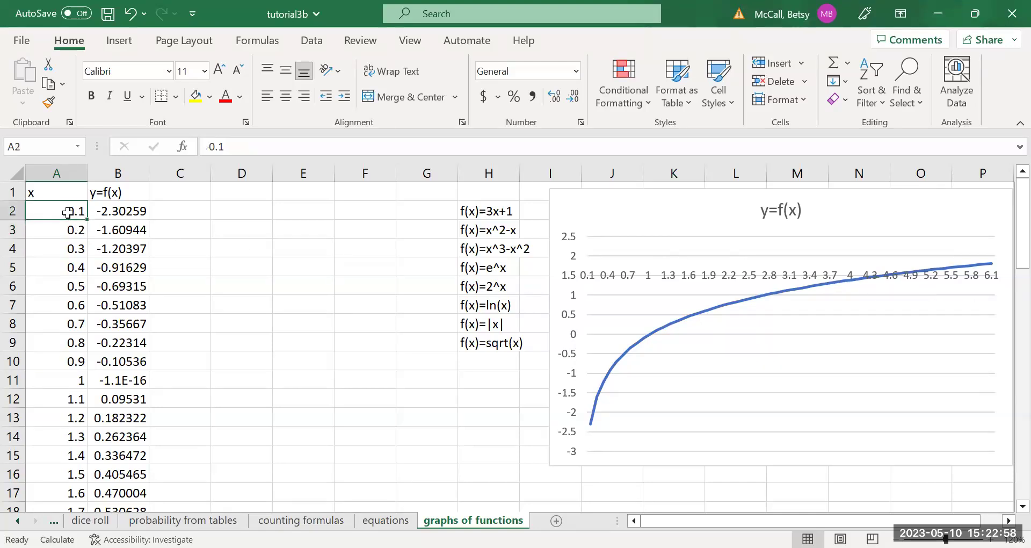
text(-3)
key(Return)
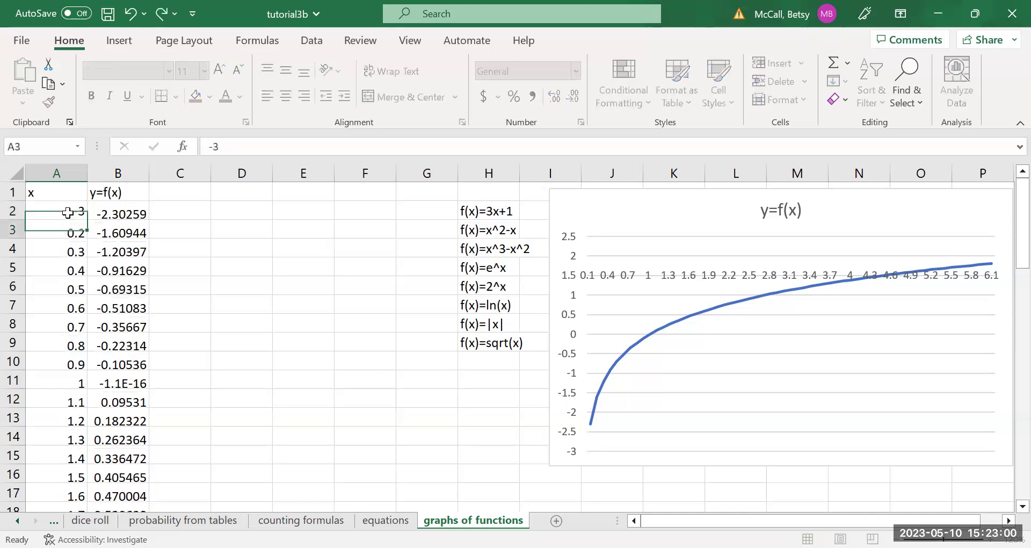
click(117, 213)
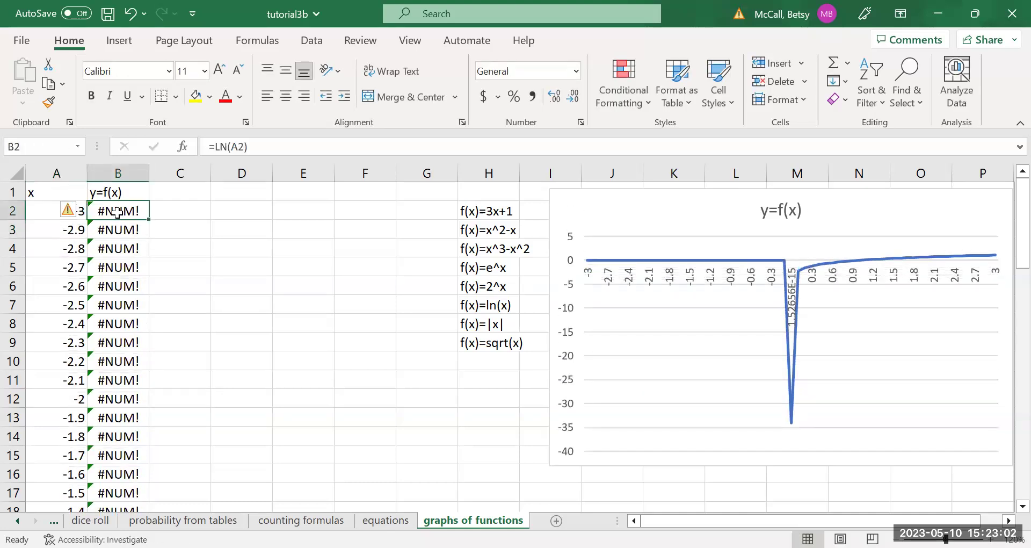
text(=)
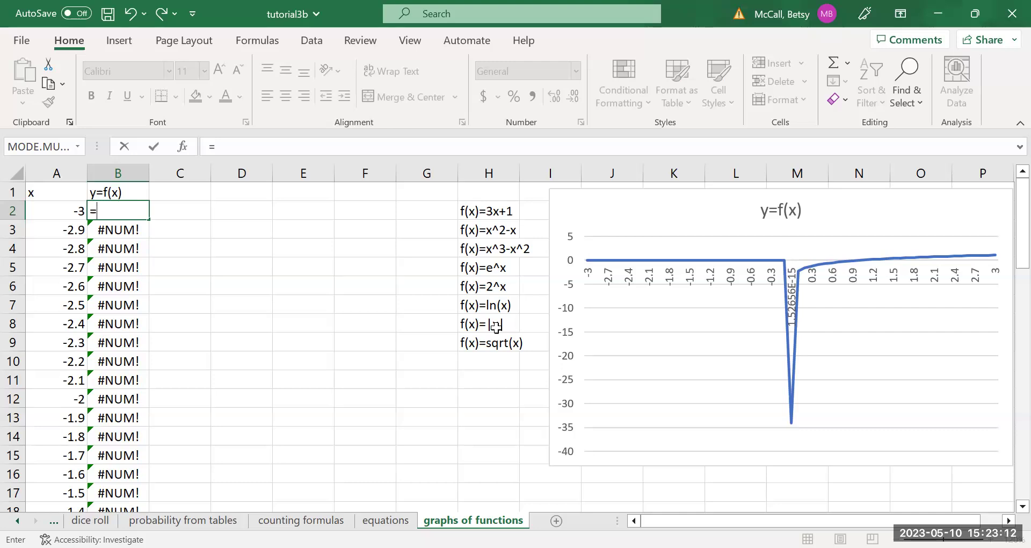
- Put =ABS(A2) in B2 and fill it down to B62
text(abs()
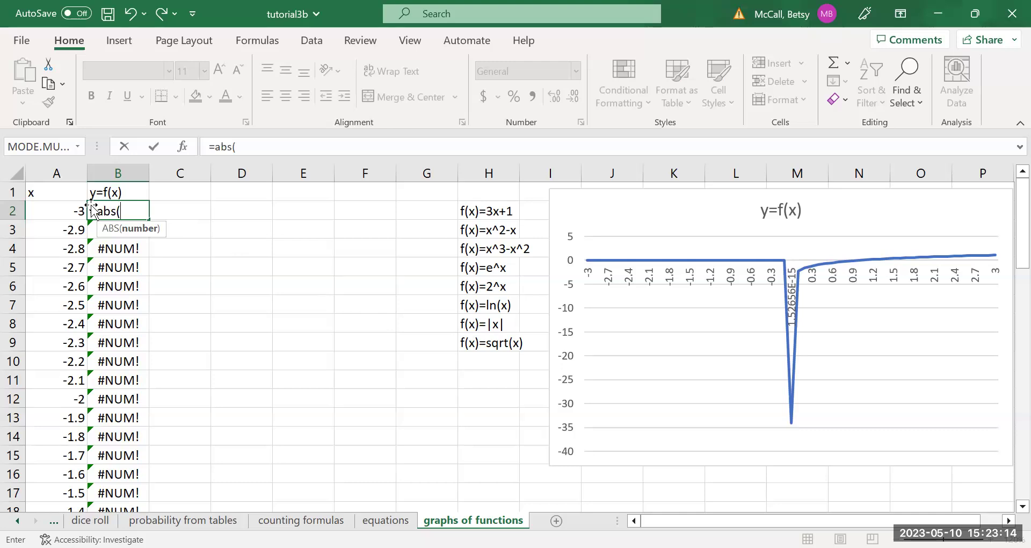
click(68, 211)
text())
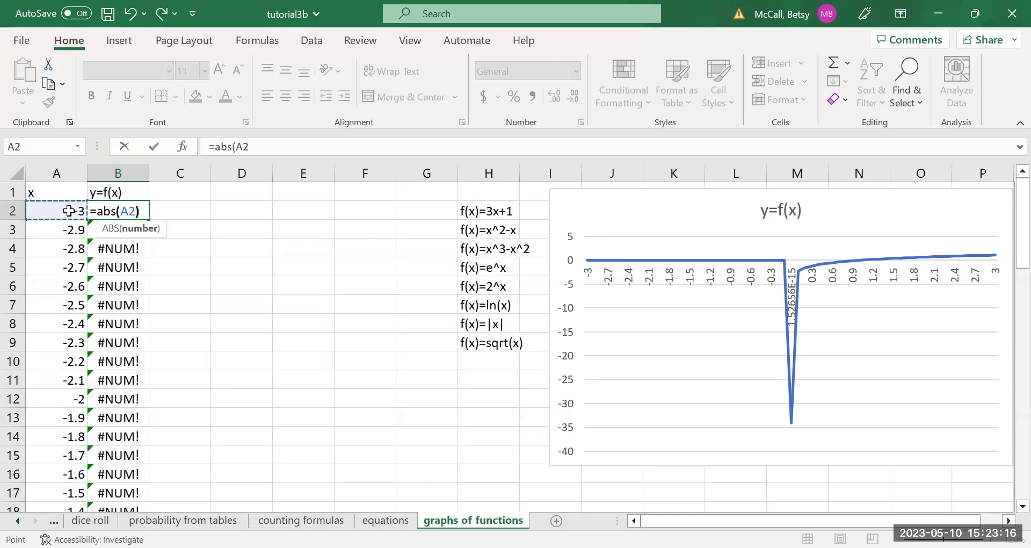
key(Return)
click(127, 209)
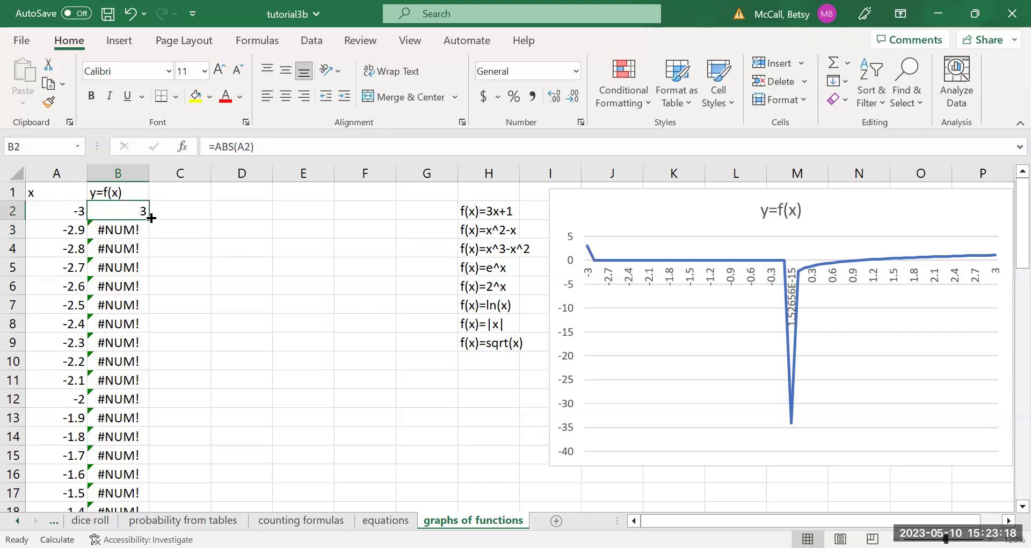
mouse_move(151, 218)
mouse_down()
mouse_move(145, 502)
mouse_move(135, 474)
mouse_up()
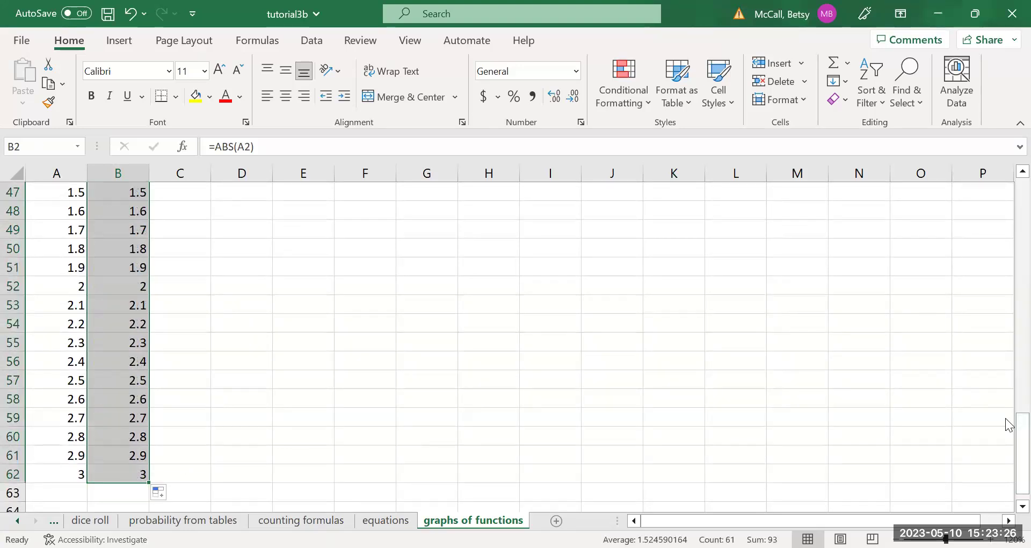
drag(1007, 425, 1006, 193)
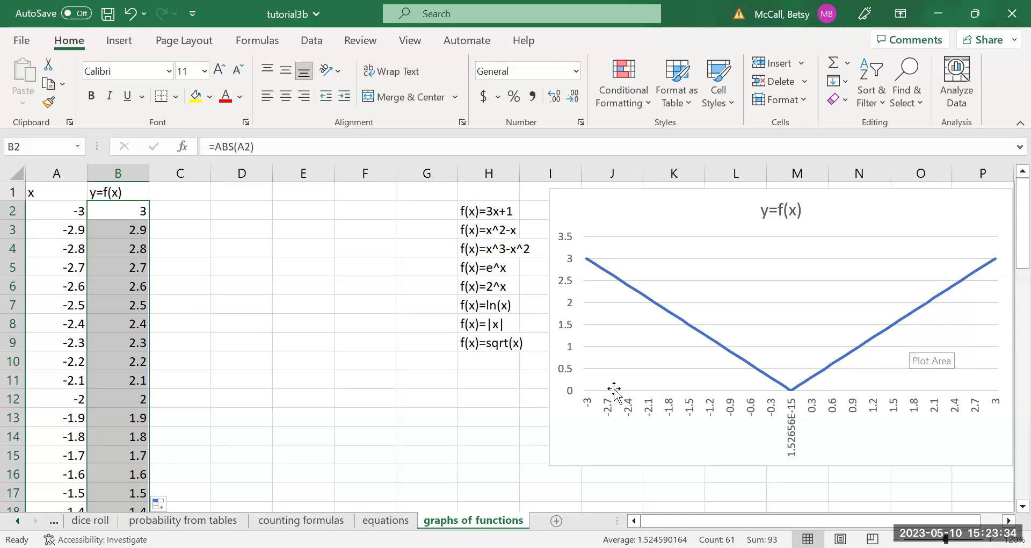
- Replace column B with =SQRT(A2) filled down to B62
click(125, 209)
text(=)
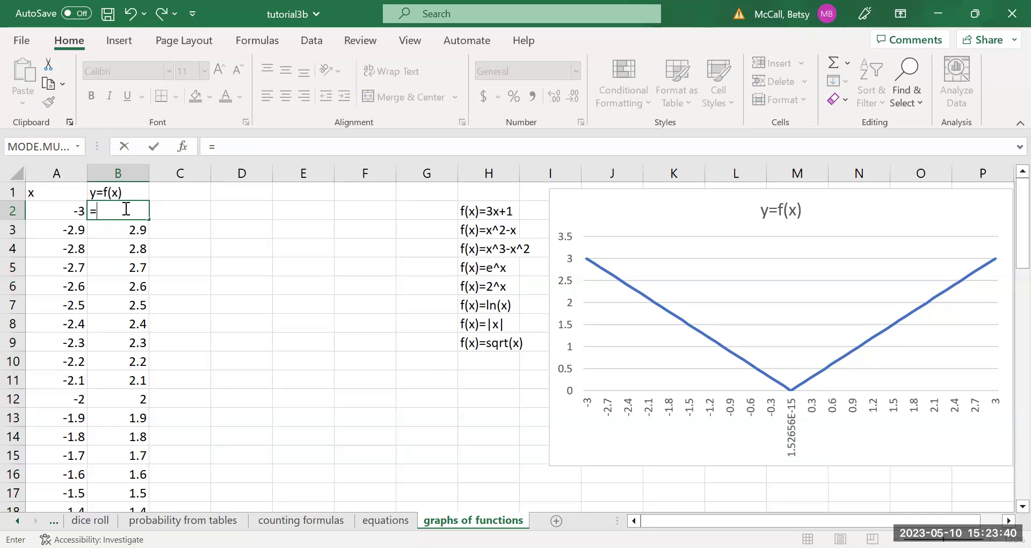
text(SQRT()
click(62, 214)
text())
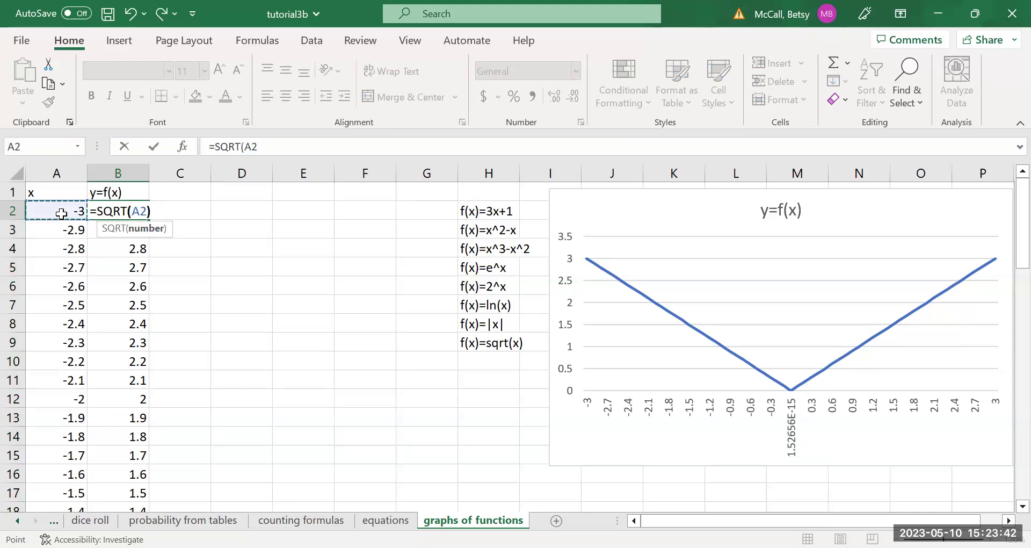
key(Return)
click(129, 210)
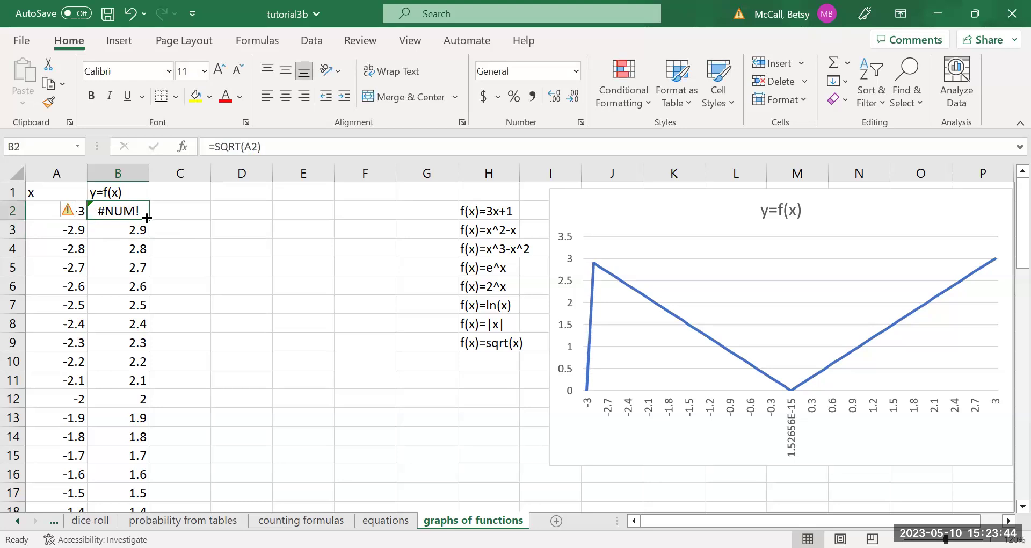
drag(149, 219, 143, 484)
drag(1022, 450, 1023, 204)
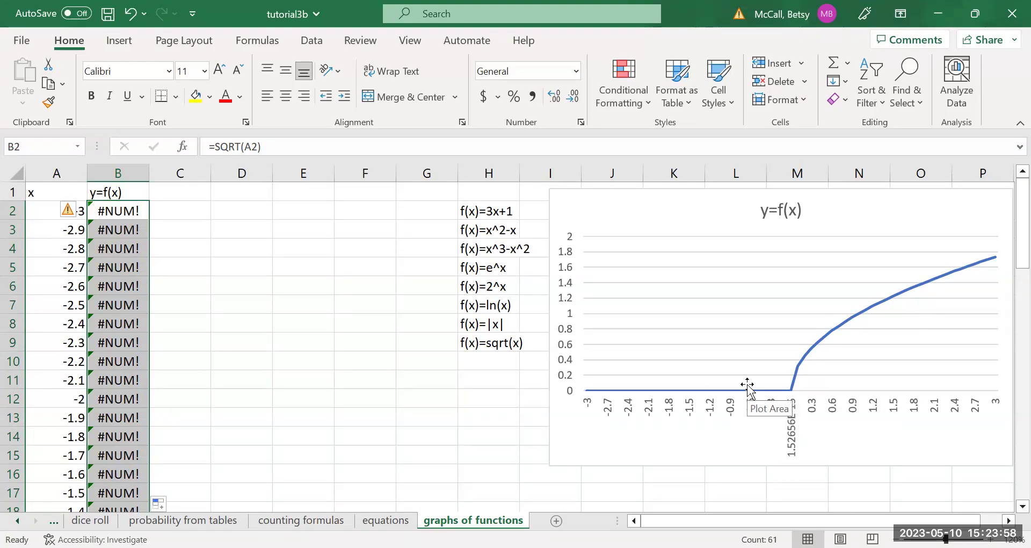
click(38, 208)
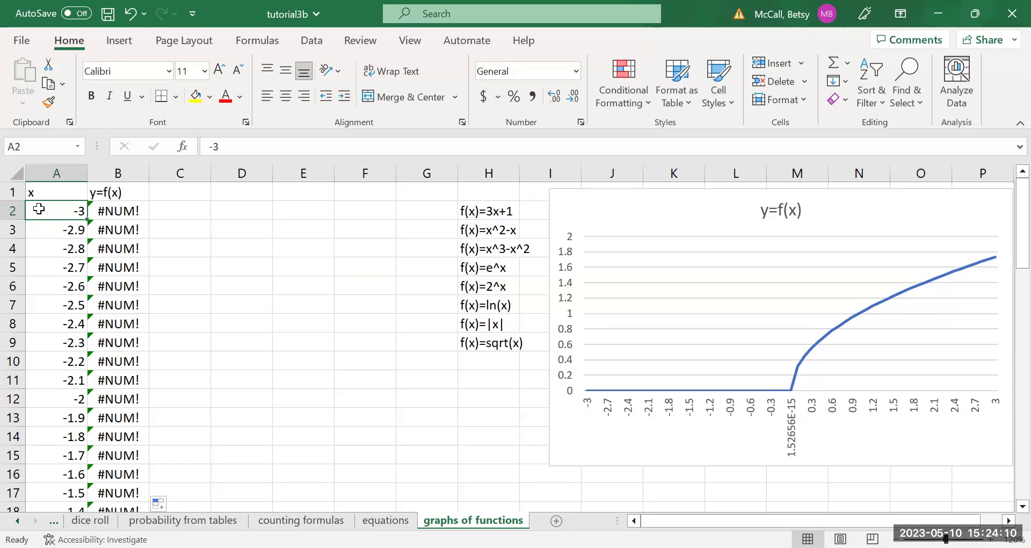
- Change the starting x value in A2 to 0
text(0)
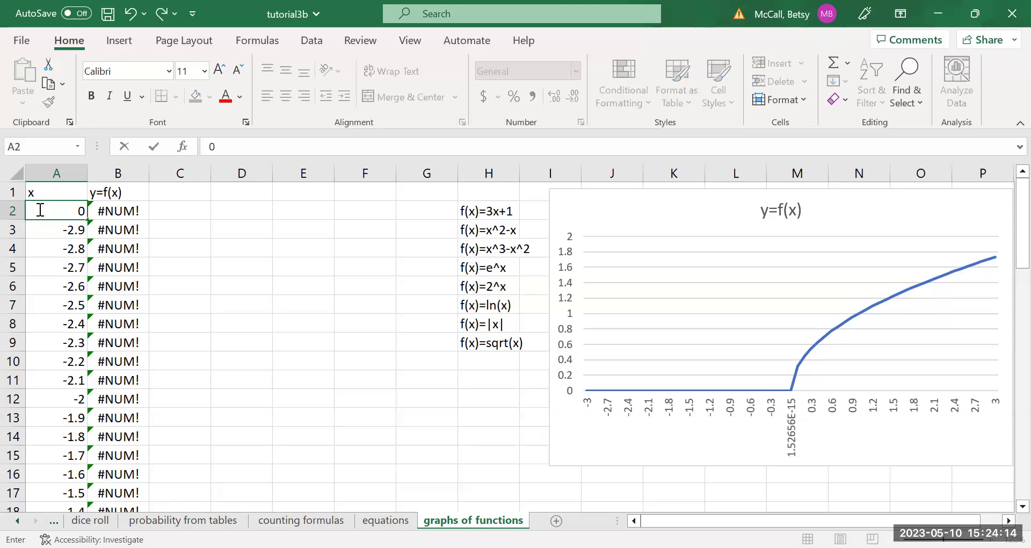
key(Return)
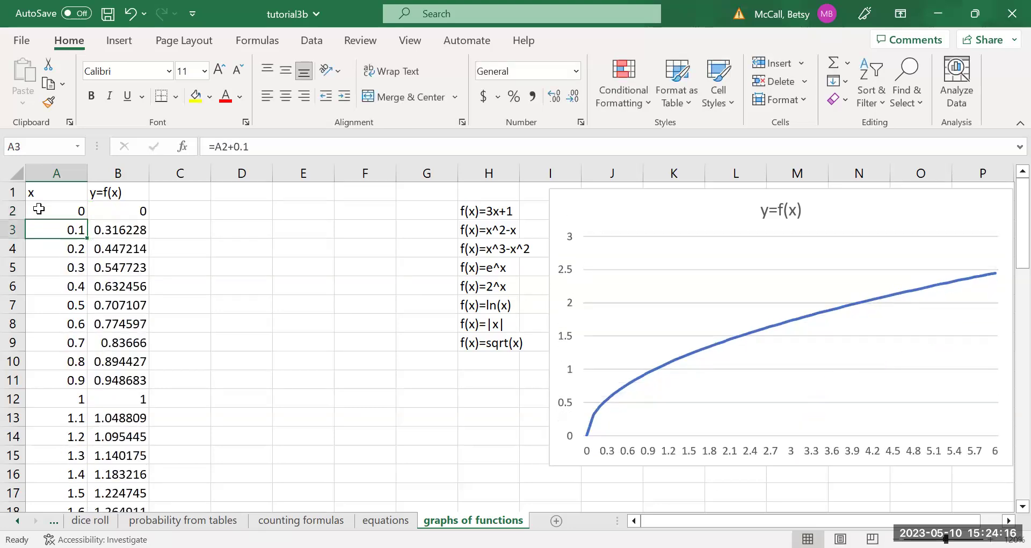